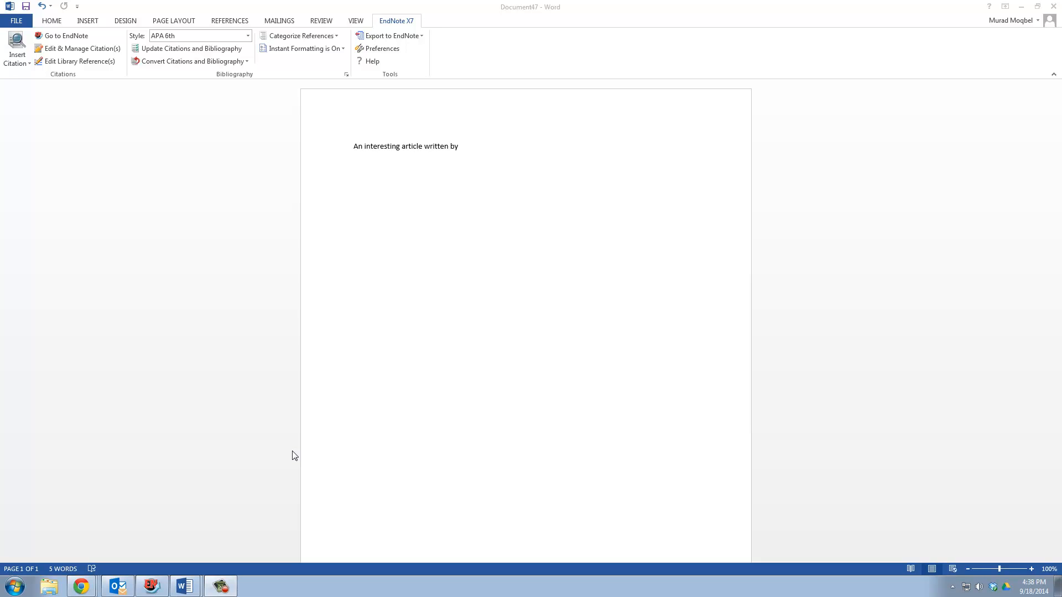
# Bring up the EndNote library and, in Chrome, the New York Times article "Defragmenting the Hard Drive on a Windows PC"
pyautogui.click(161, 591)
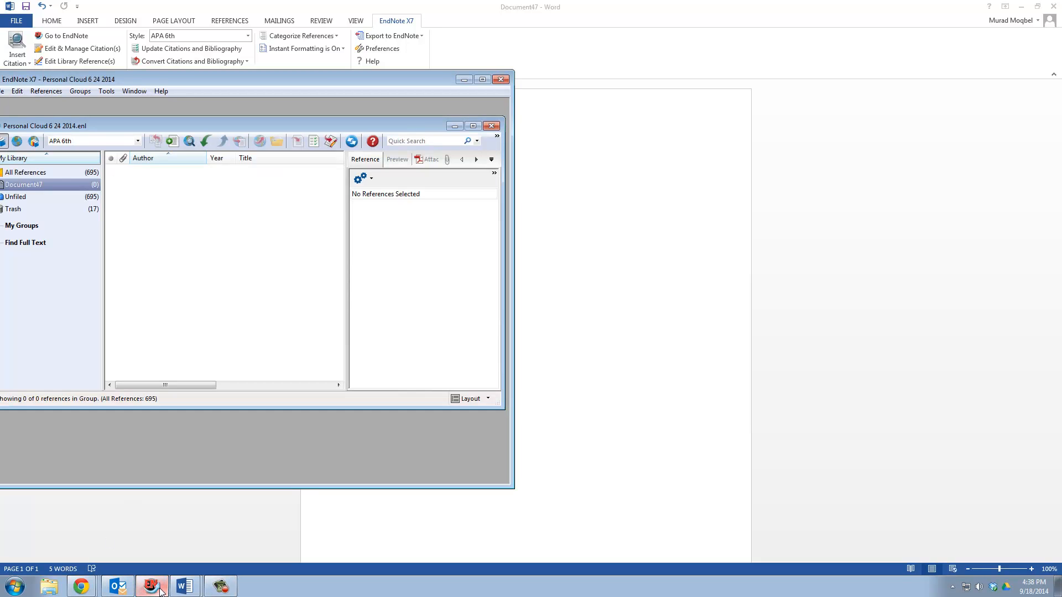
pyautogui.click(83, 587)
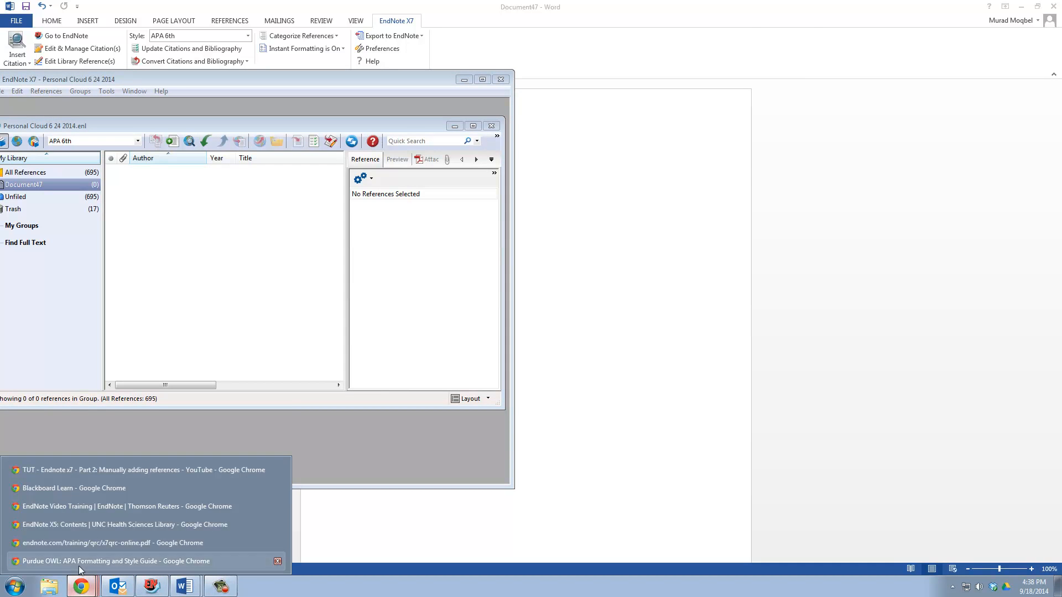
pyautogui.click(79, 568)
pyautogui.click(670, 86)
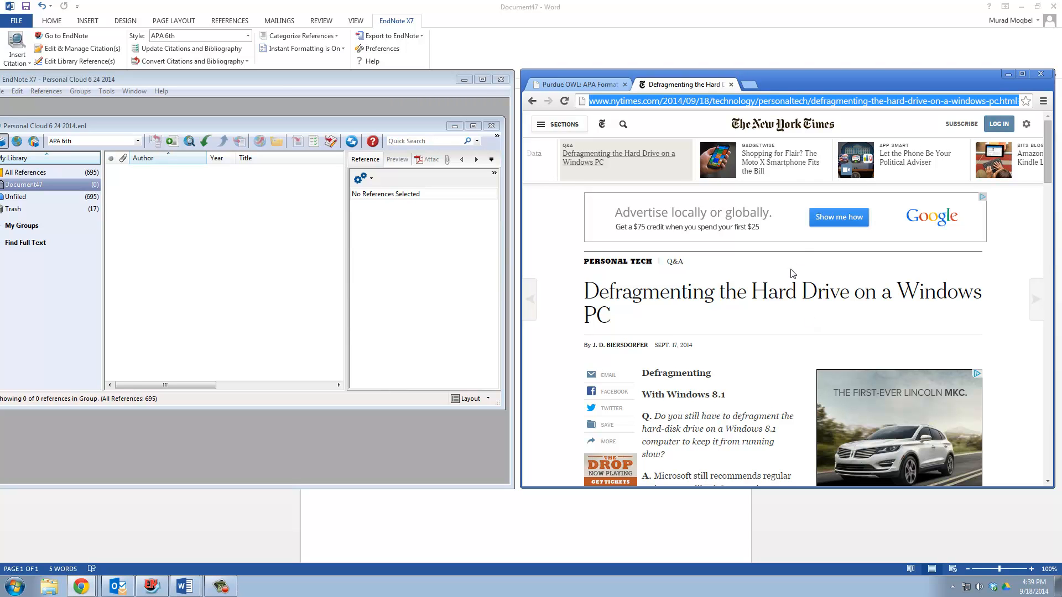
# Create a new reference in the EndNote library and set its reference type to Newspaper Article
pyautogui.click(414, 82)
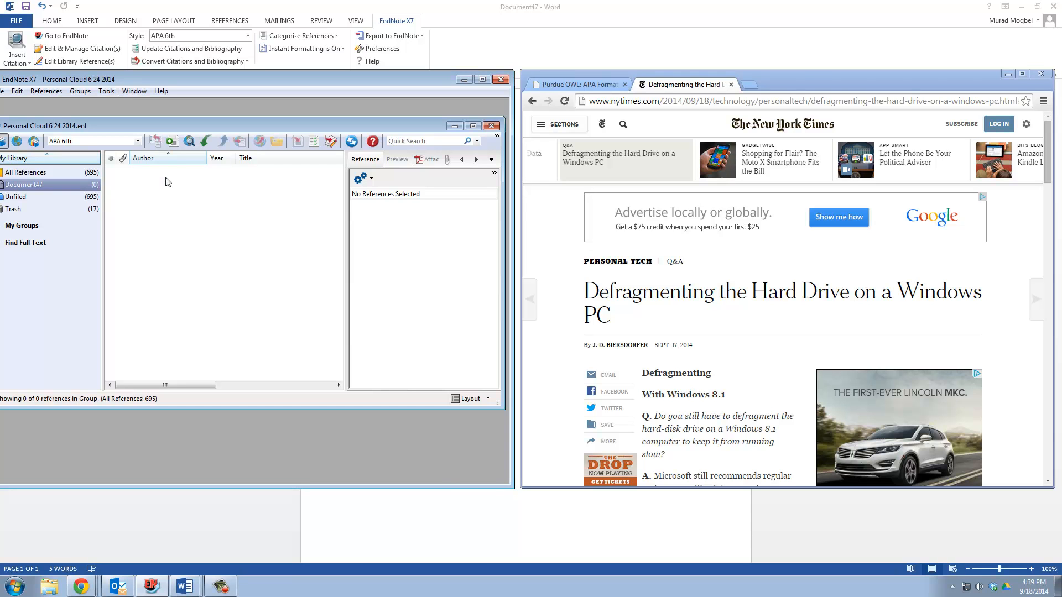
pyautogui.click(171, 143)
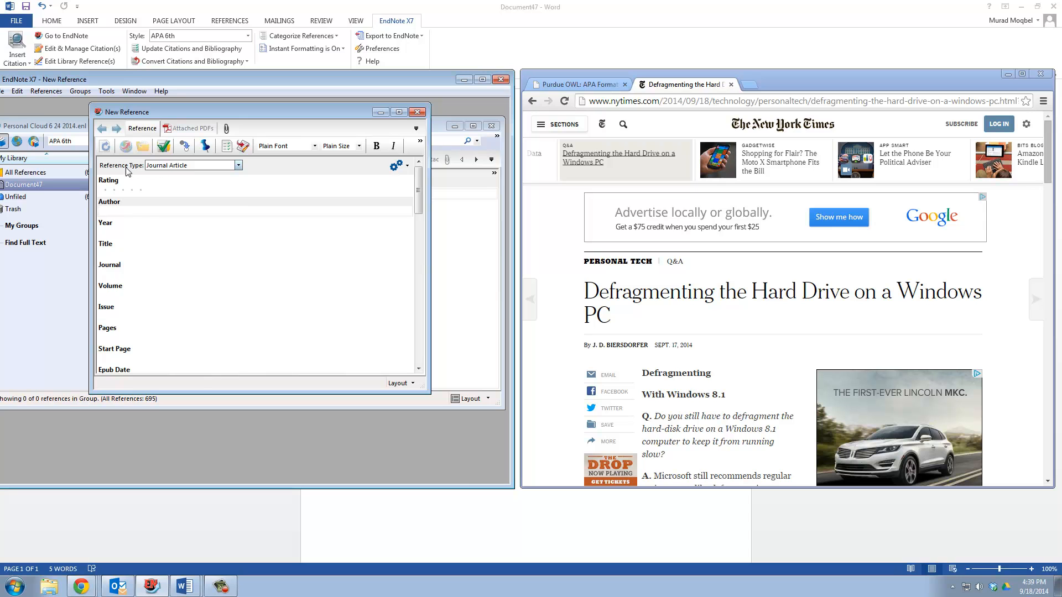
pyautogui.click(195, 166)
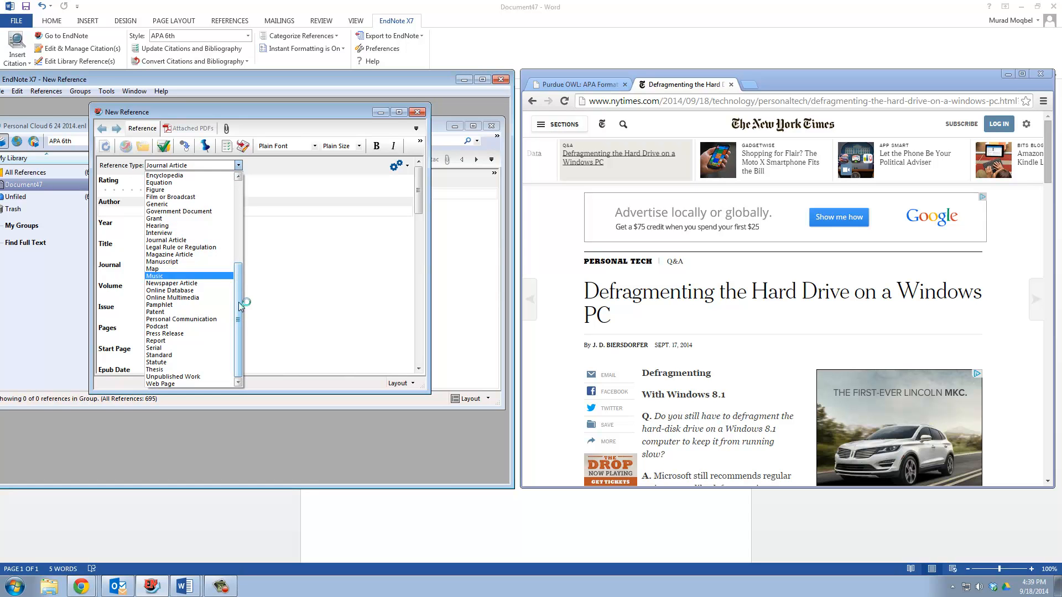
pyautogui.click(177, 319)
pyautogui.click(238, 165)
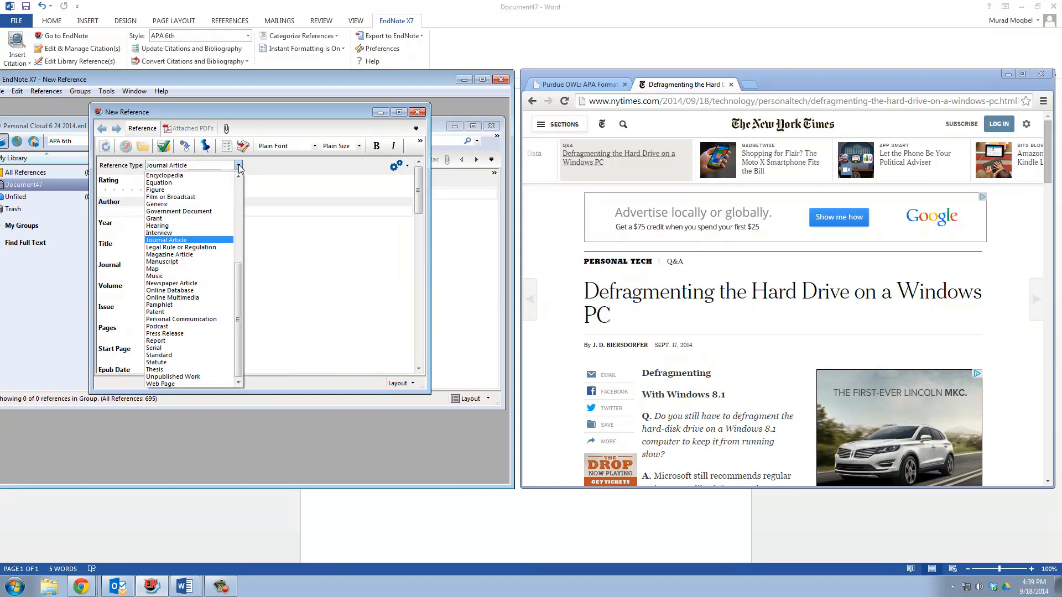
pyautogui.scroll(-1, 213, 260)
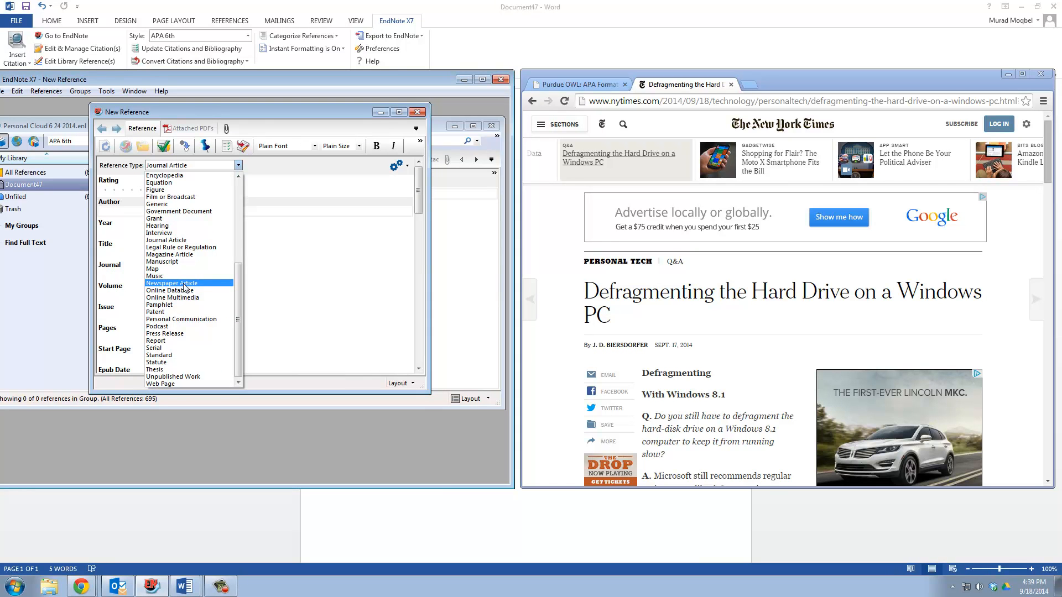
pyautogui.click(182, 284)
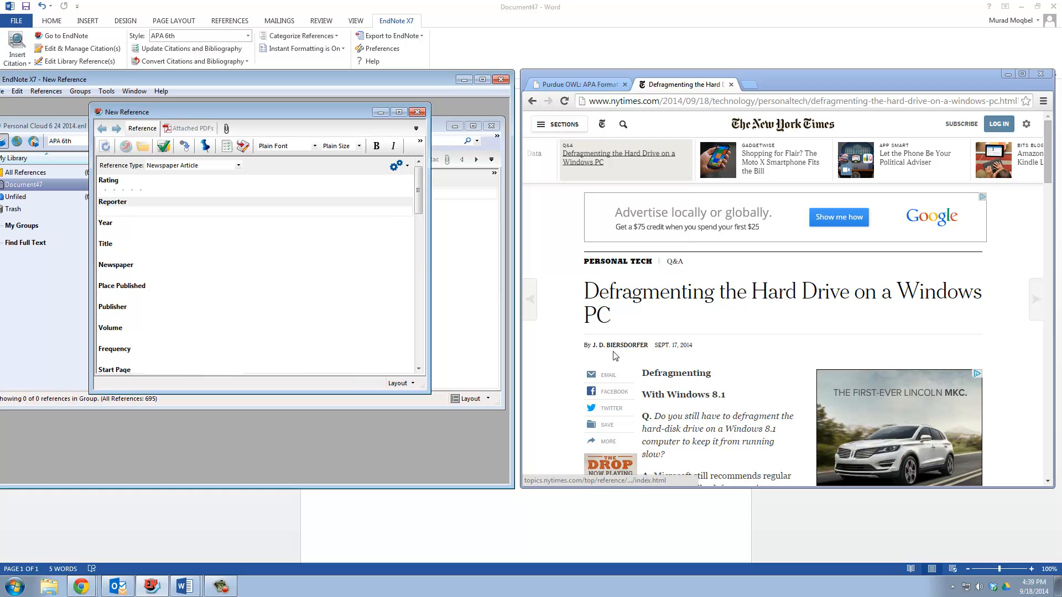
# Enter the article author's name as the reporter and 2014 as the year of the new reference
pyautogui.click(650, 347)
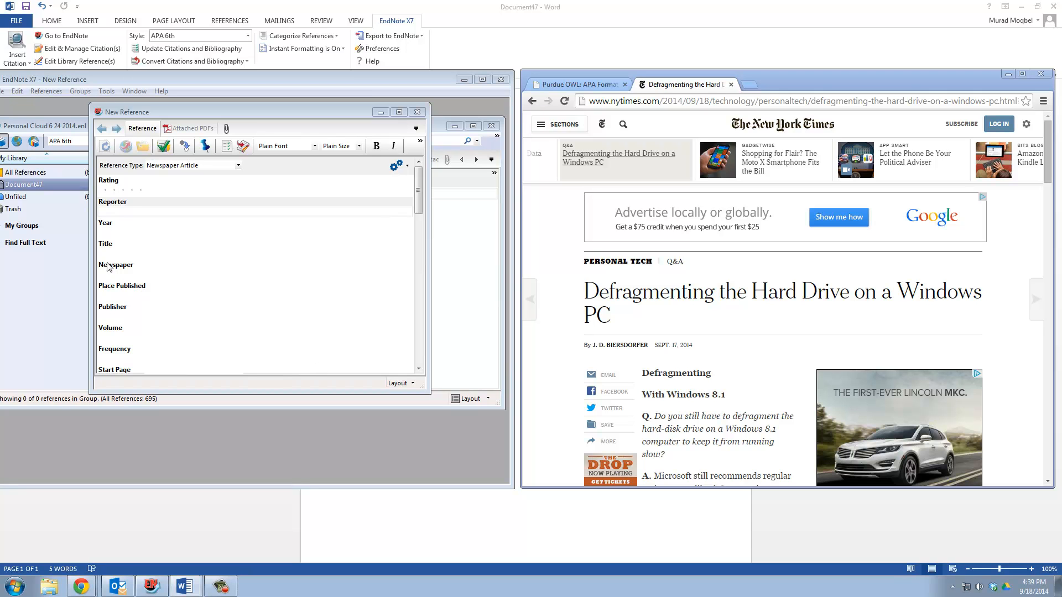
pyautogui.click(130, 209)
pyautogui.write('J. D. Biersdorfer')
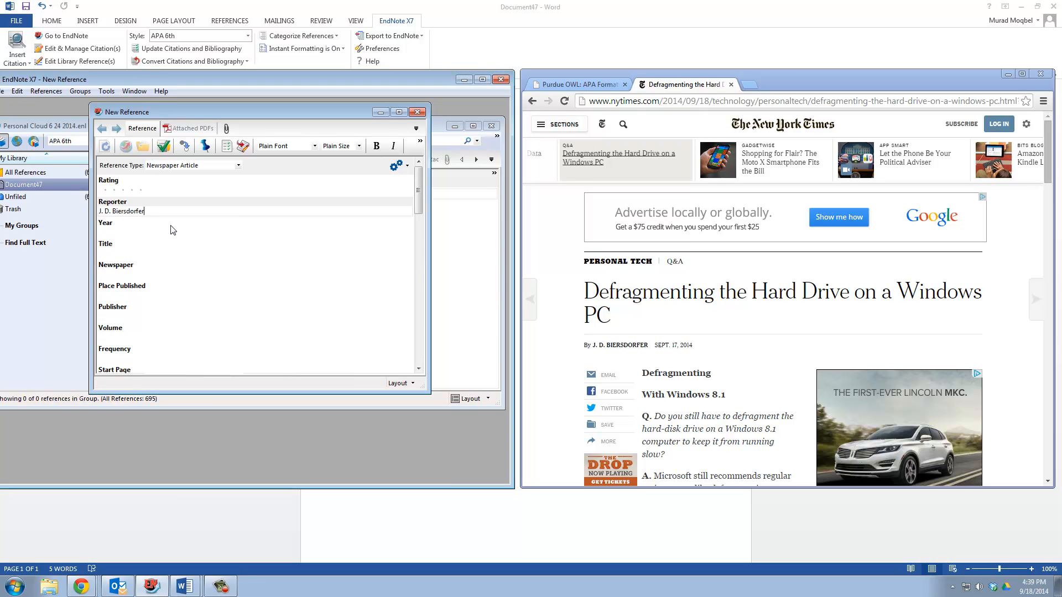
pyautogui.click(145, 230)
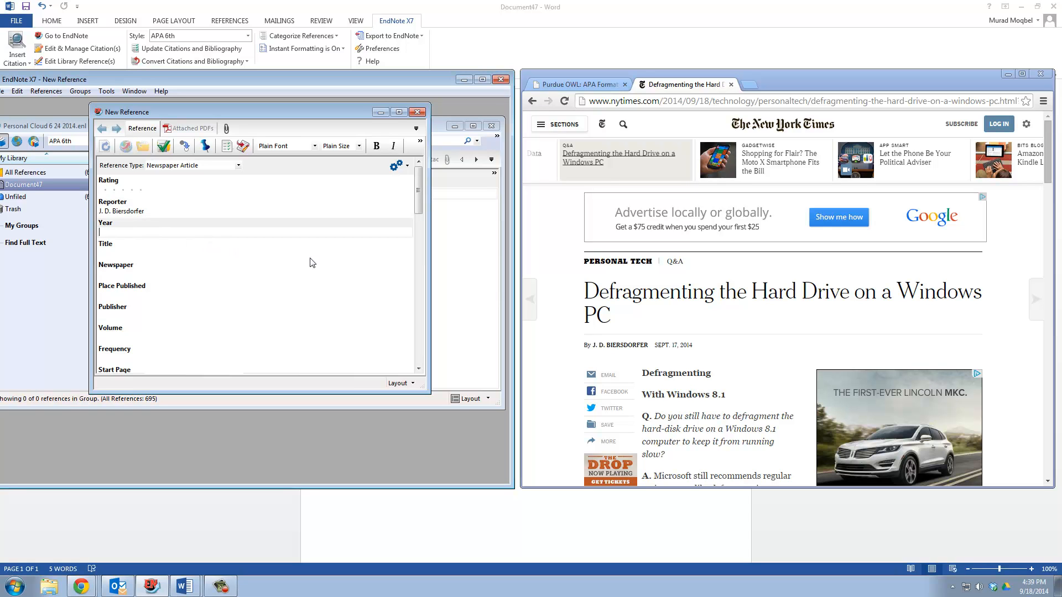
pyautogui.write('2014')
# Examine the APA format for an online newspaper article on the Purdue OWL page in Chrome
pyautogui.click(594, 88)
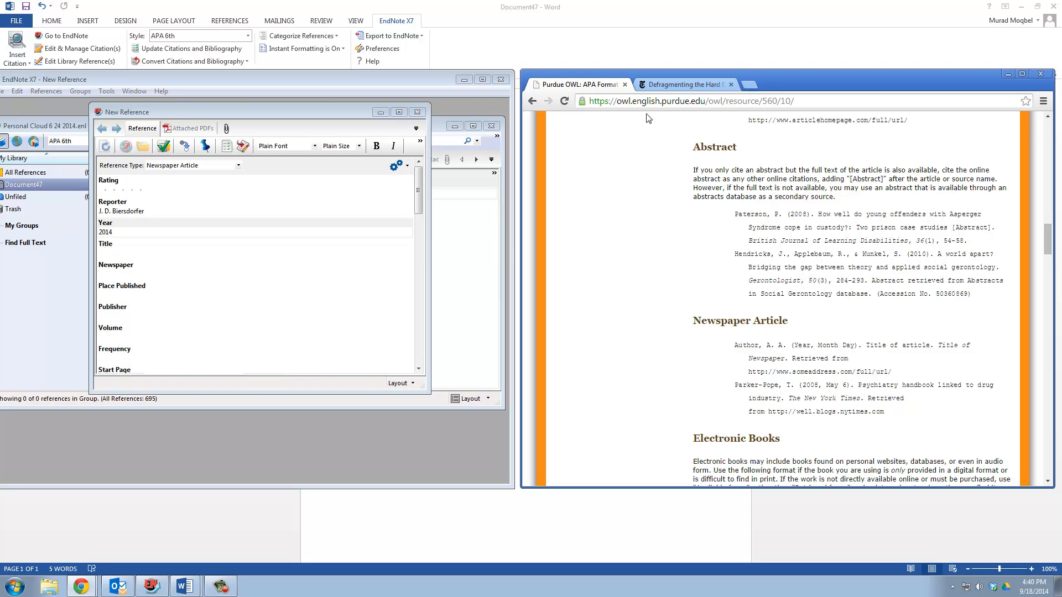
pyautogui.moveTo(1049, 250); pyautogui.dragTo(1036, 144)
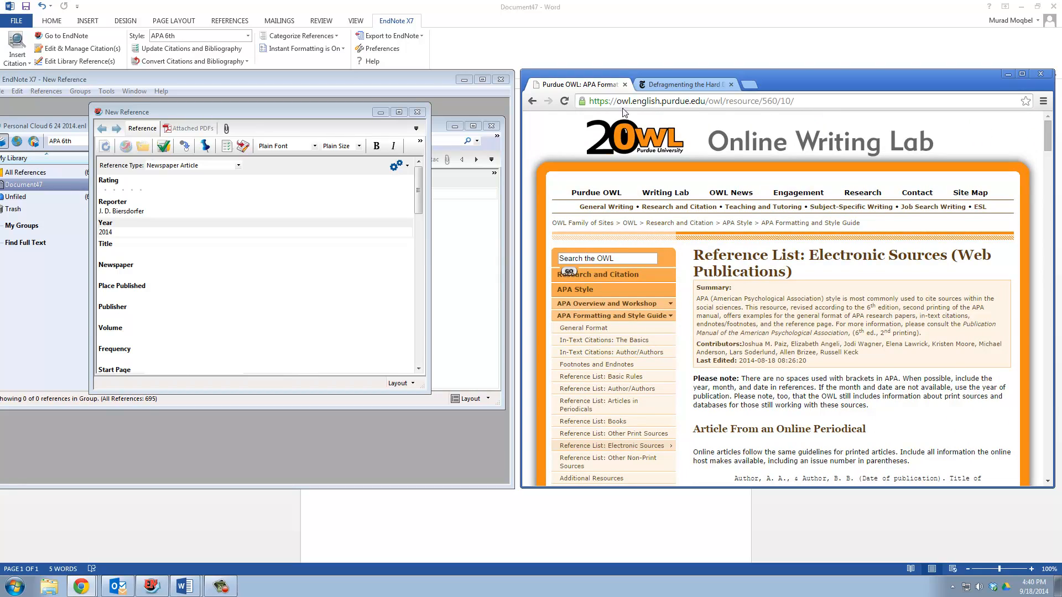
pyautogui.moveTo(1047, 138); pyautogui.dragTo(1046, 254)
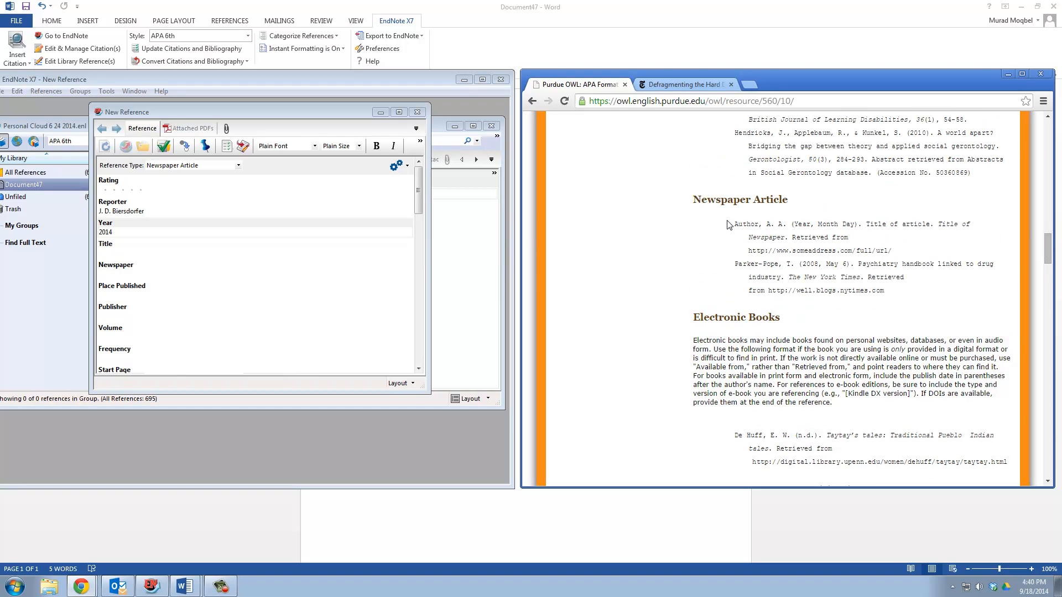
pyautogui.moveTo(734, 224); pyautogui.dragTo(905, 247)
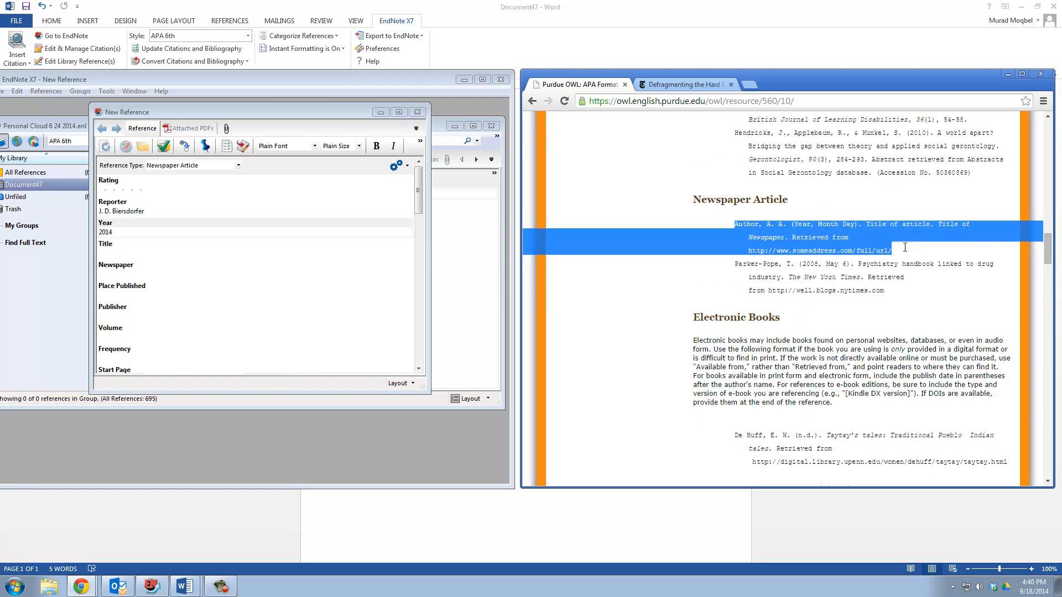
pyautogui.click(873, 237)
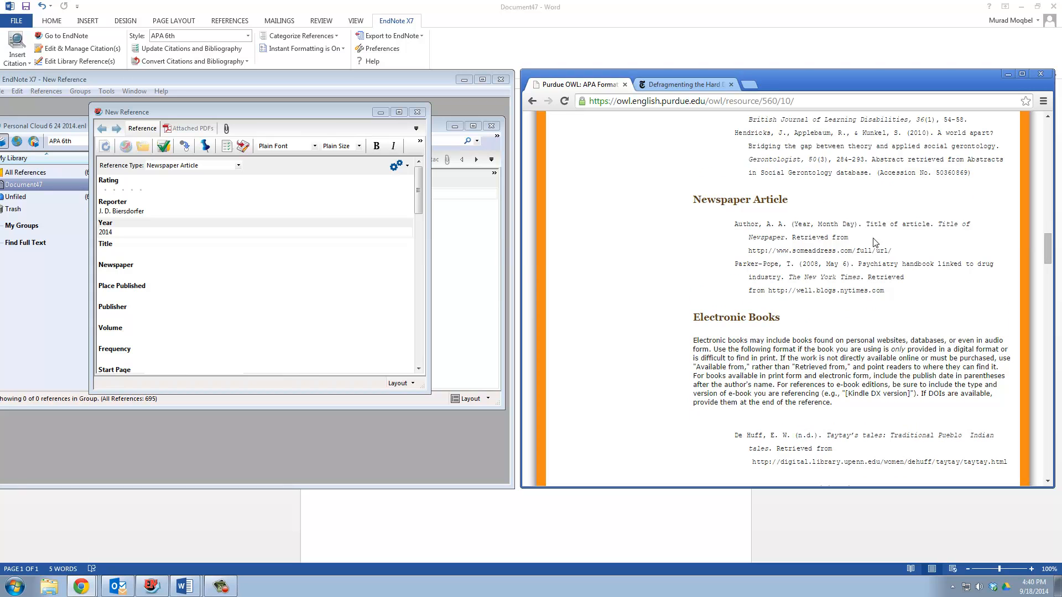
pyautogui.scroll(3, 777, 249)
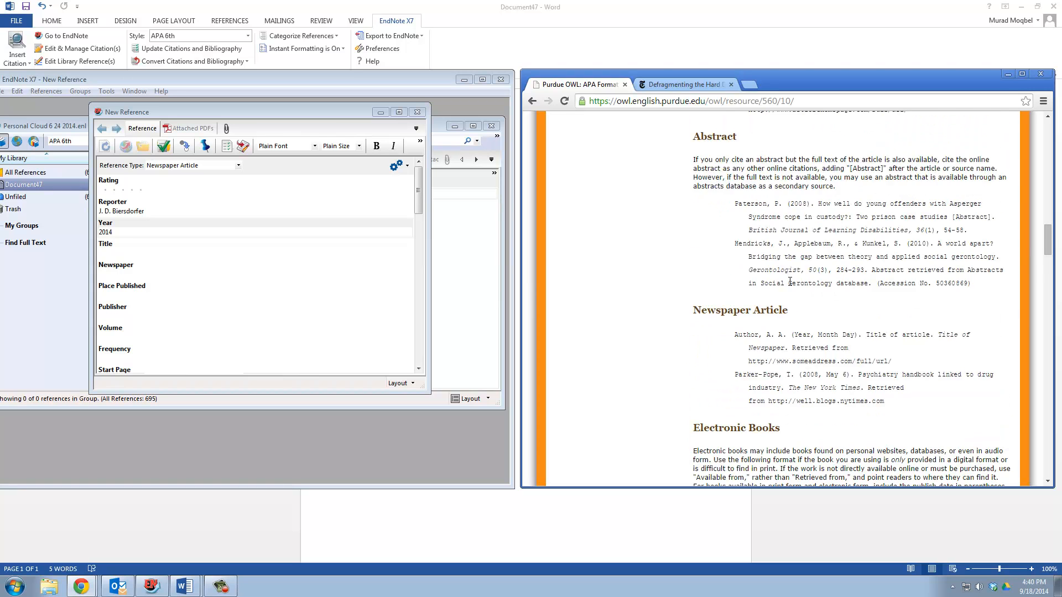
pyautogui.scroll(10, 766, 366)
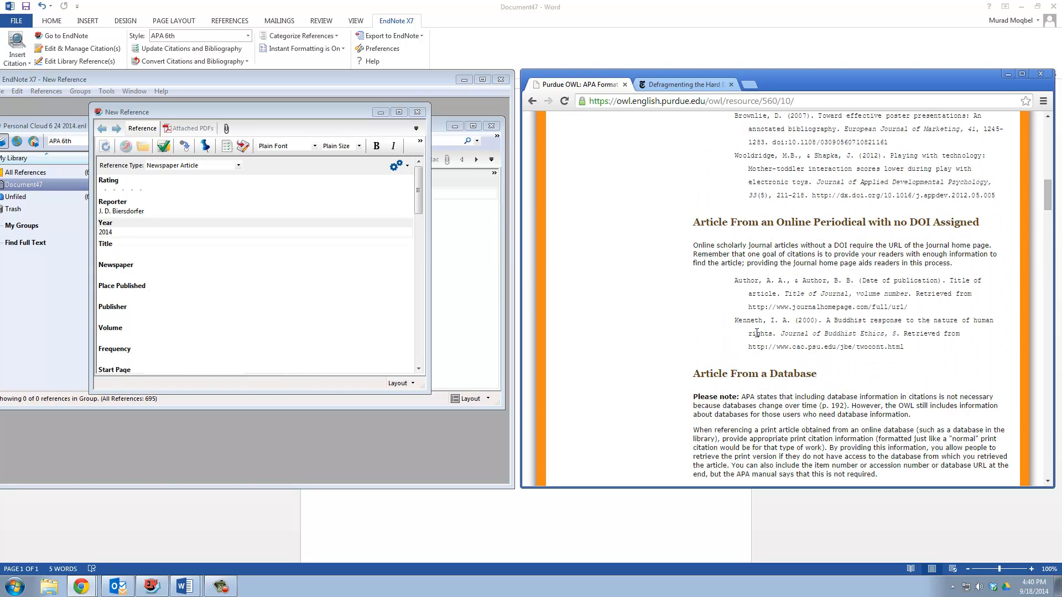
pyautogui.scroll(-9, 757, 329)
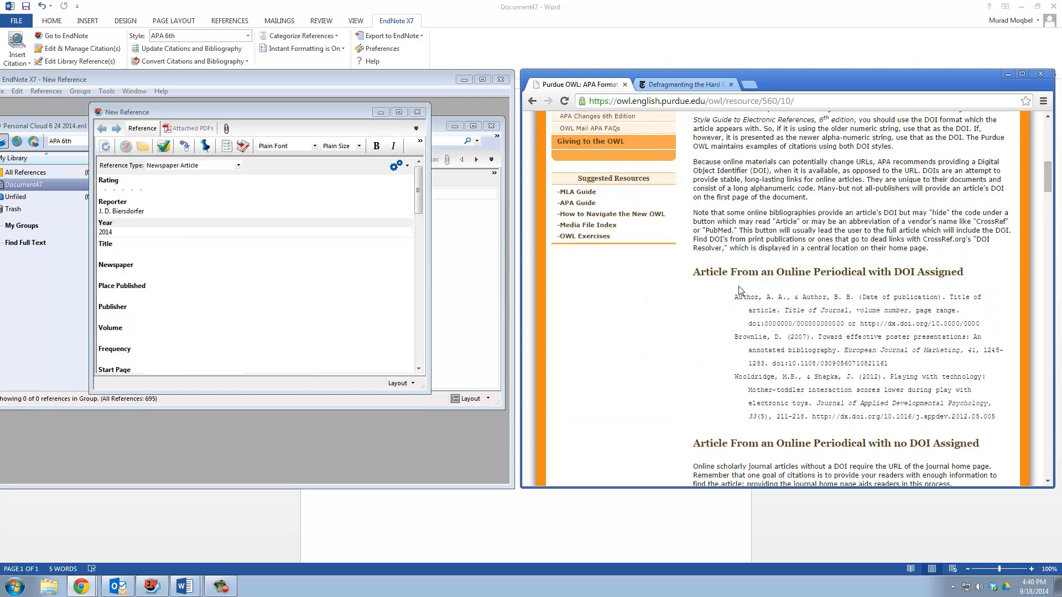
pyautogui.scroll(-8, 742, 291)
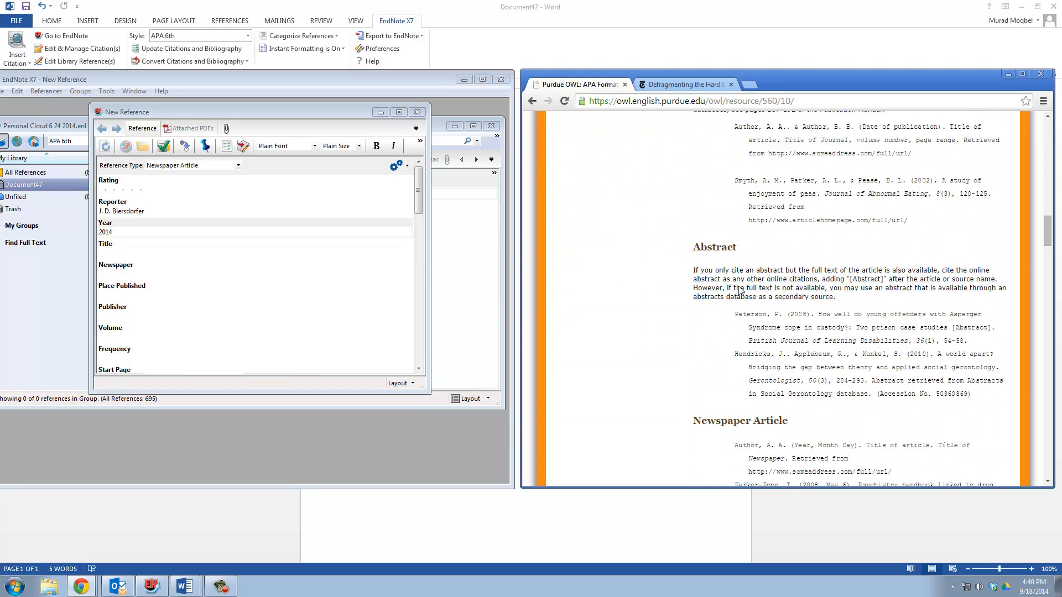
pyautogui.scroll(-1, 741, 291)
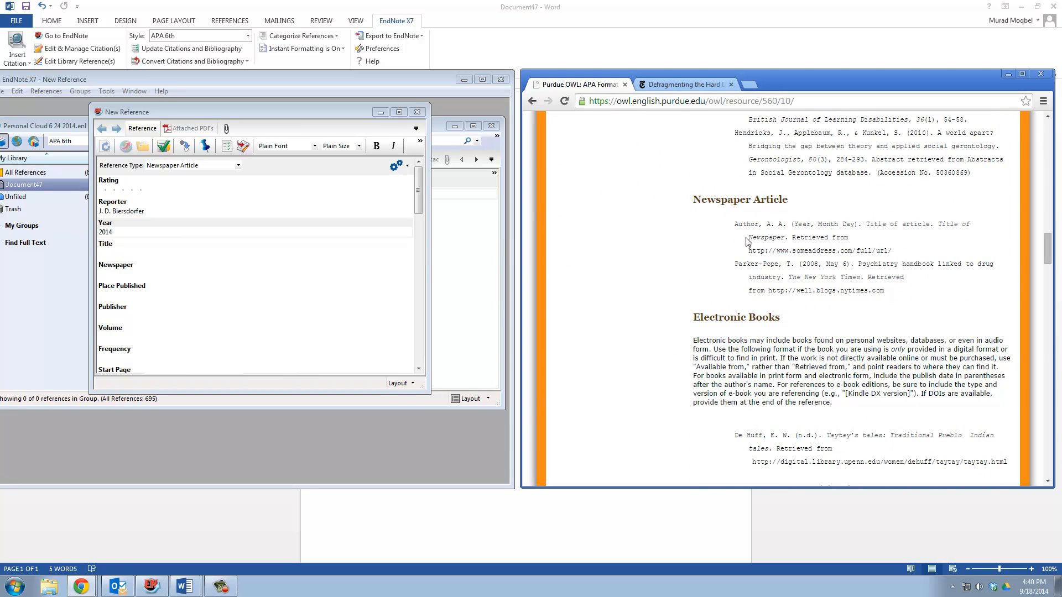
# Enter "Defragmenting the hard drive on a windows PC" as the title of the EndNote reference, following the article's headline
pyautogui.click(179, 251)
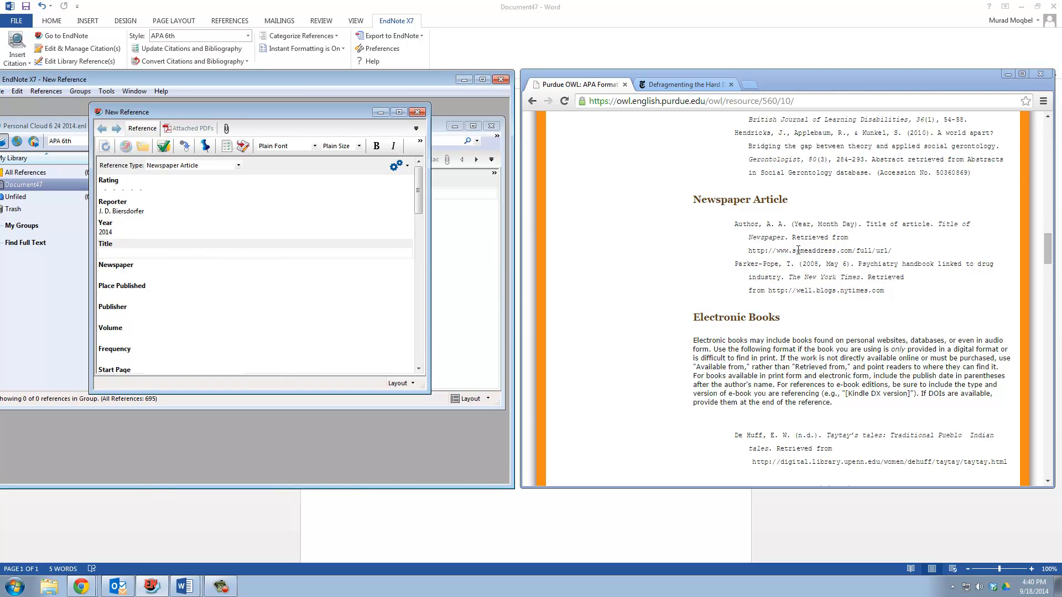
pyautogui.click(683, 85)
pyautogui.moveTo(619, 316); pyautogui.dragTo(590, 292)
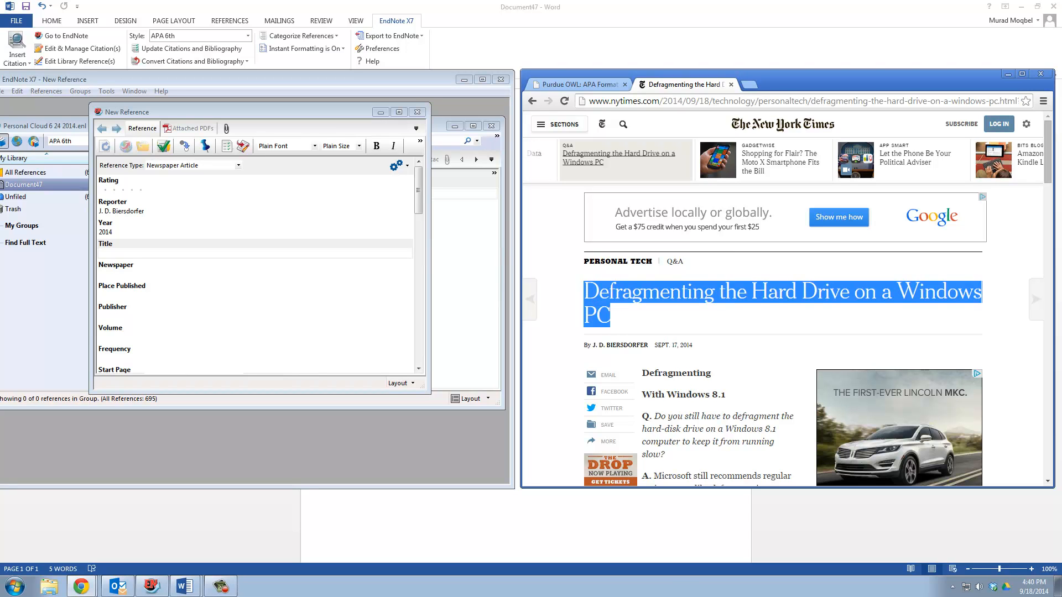
pyautogui.click(254, 254)
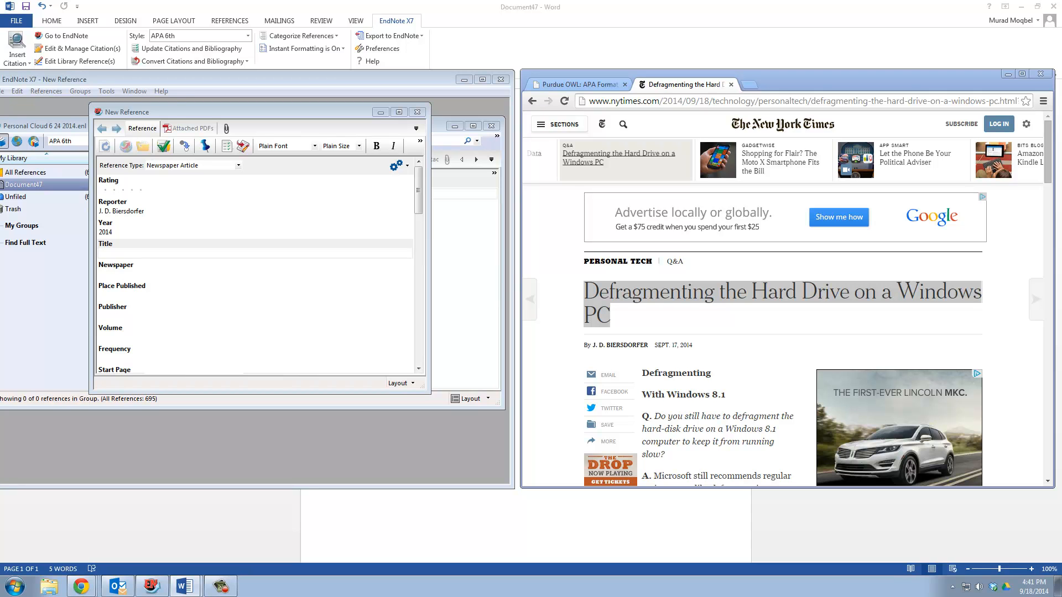
pyautogui.click(131, 253)
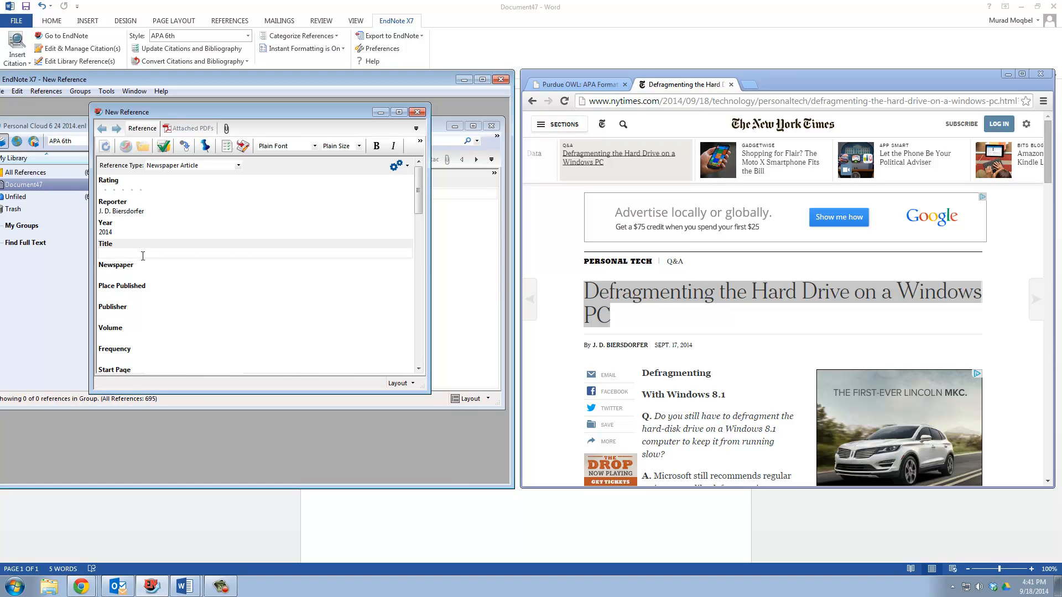
pyautogui.write('Defragmenting the hard drive on a windows pc')
pyautogui.write('C')
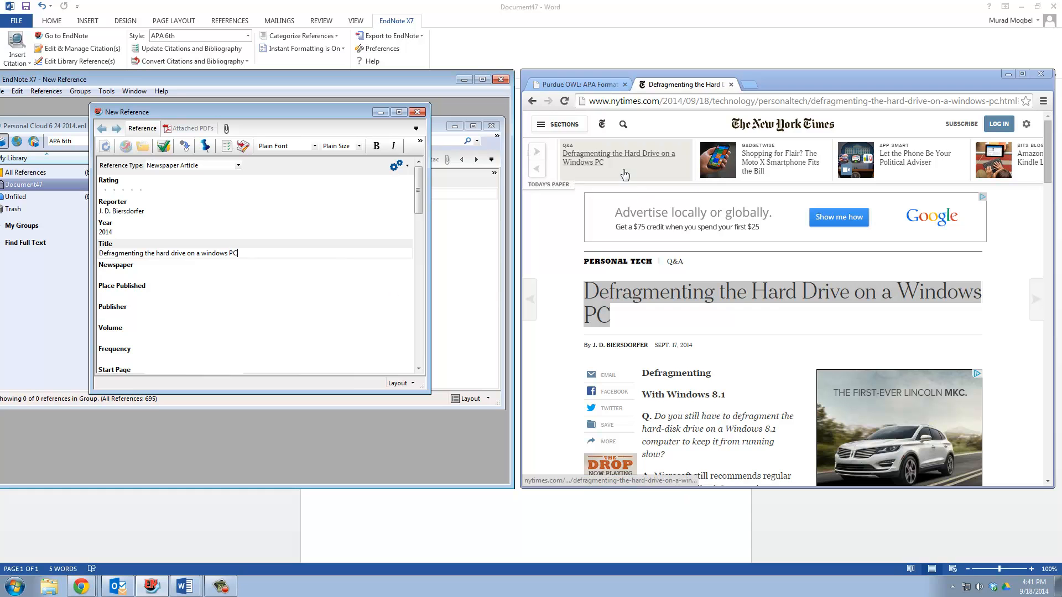
# Set the reference's newspaper to "The New York Times", copying "New York Times" from the article page's footer
pyautogui.click(152, 270)
pyautogui.click(791, 368)
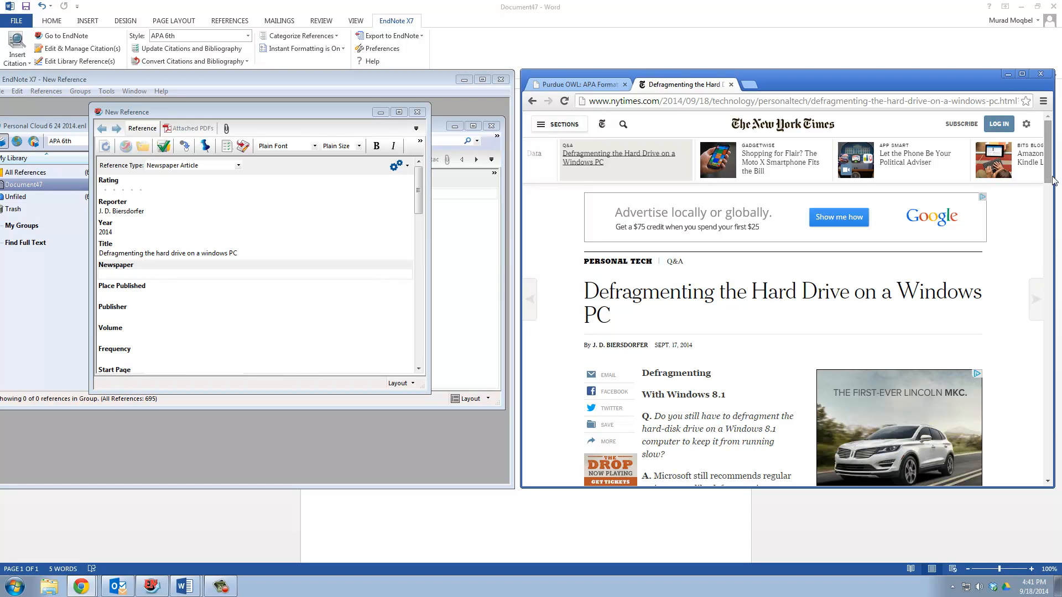
pyautogui.moveTo(1050, 182); pyautogui.dragTo(1050, 476)
pyautogui.moveTo(894, 431); pyautogui.dragTo(840, 431)
pyautogui.hotkey('ctrl', 'c')
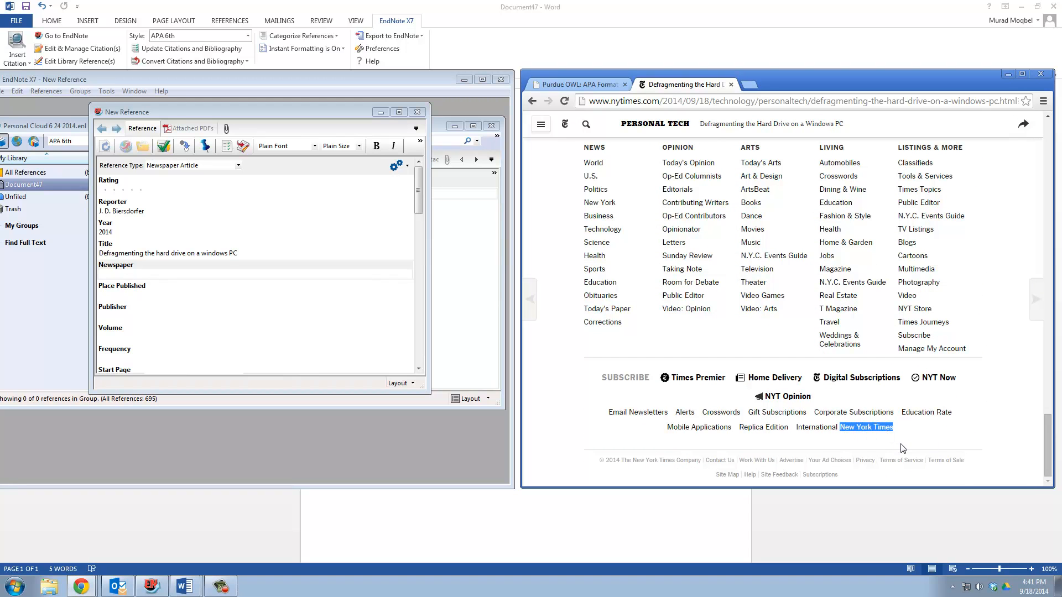
pyautogui.click(123, 274)
pyautogui.write('The')
pyautogui.hotkey('ctrl', 'v')
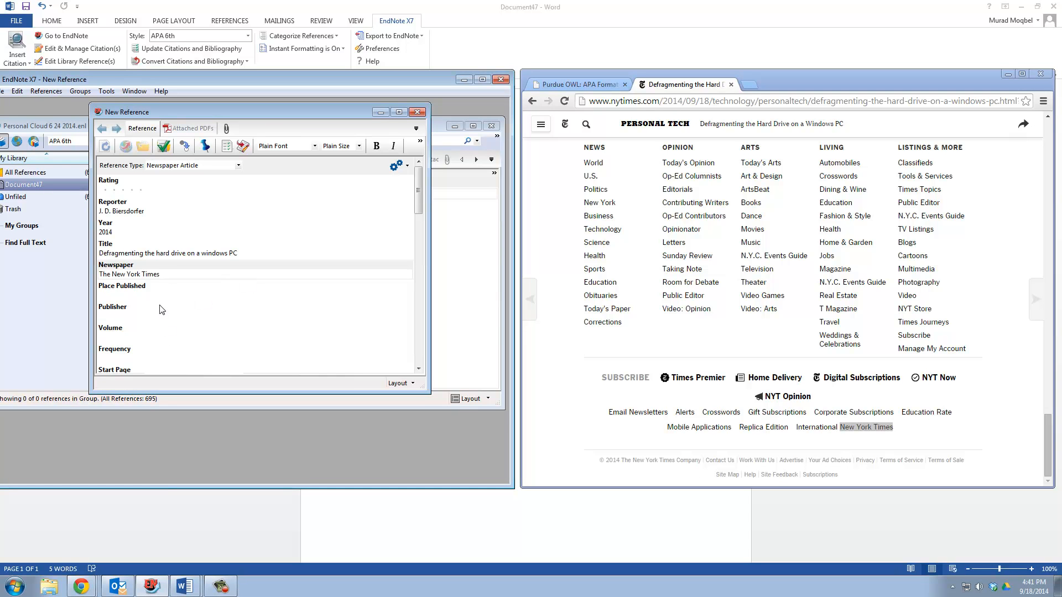
# Fill the reference's URL field with the New York Times article's web address copied from Chrome, following the APA online newspaper format
pyautogui.click(149, 294)
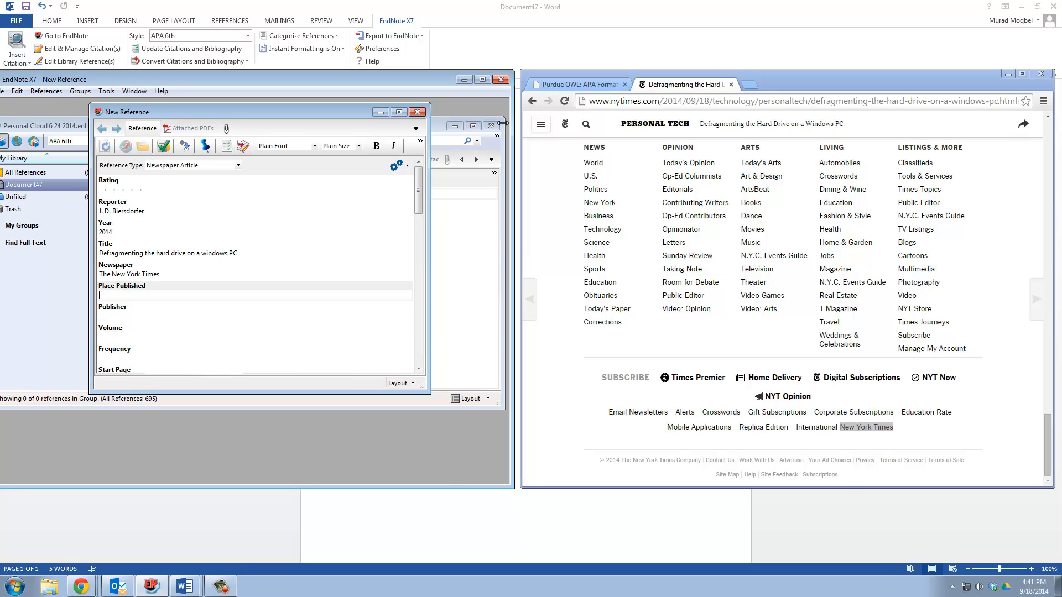
pyautogui.click(572, 86)
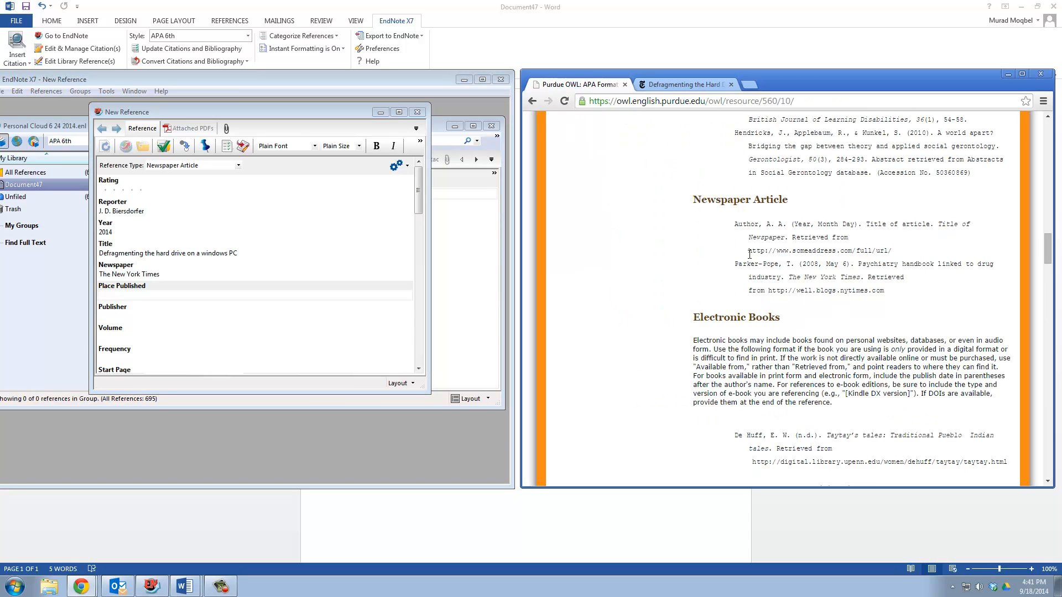
pyautogui.click(135, 317)
pyautogui.scroll(-8, 141, 318)
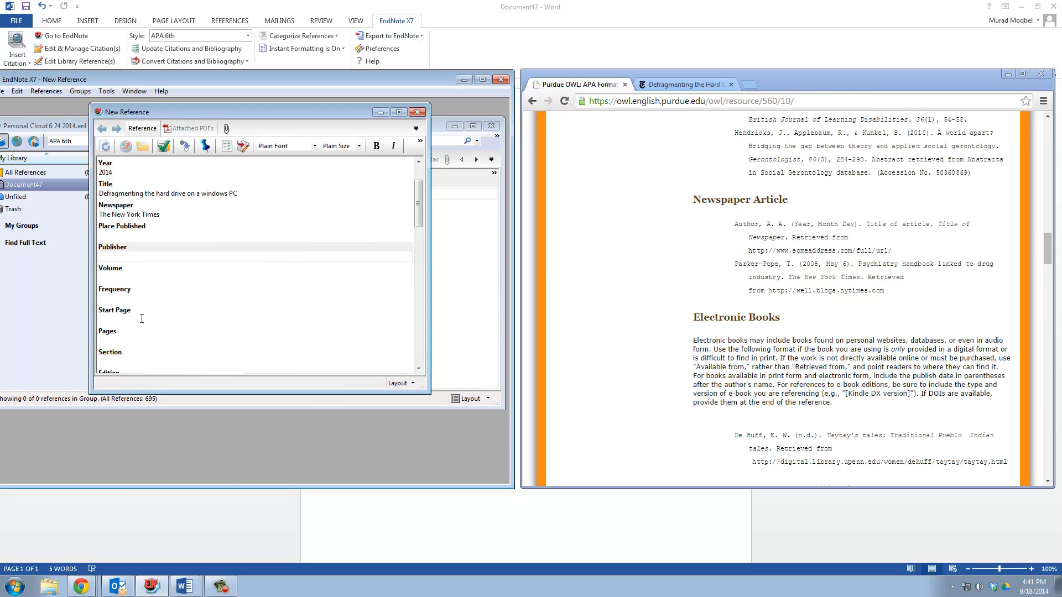
pyautogui.scroll(-7, 142, 323)
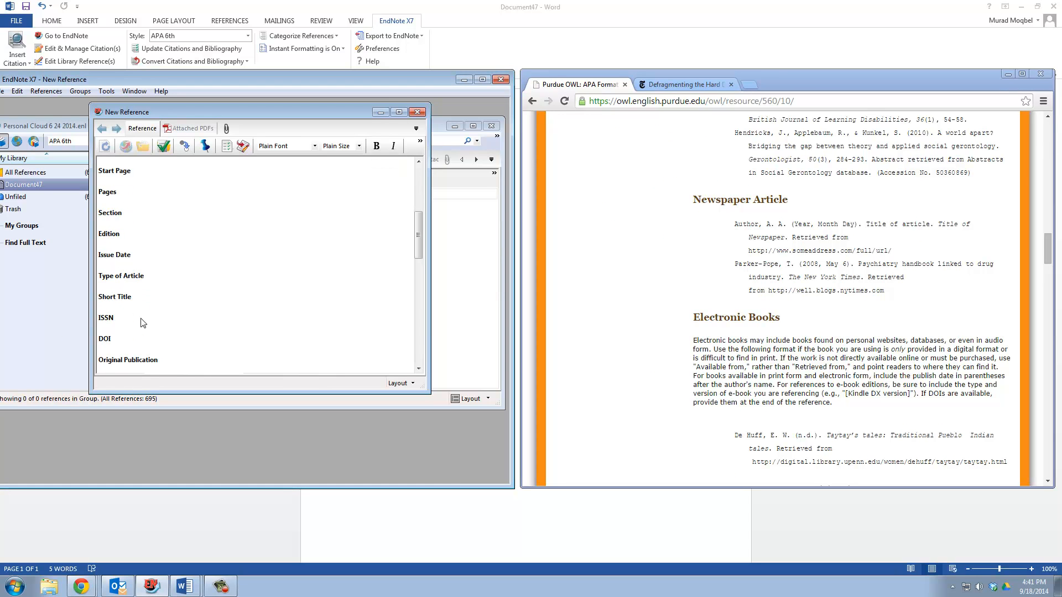
pyautogui.scroll(-7, 142, 321)
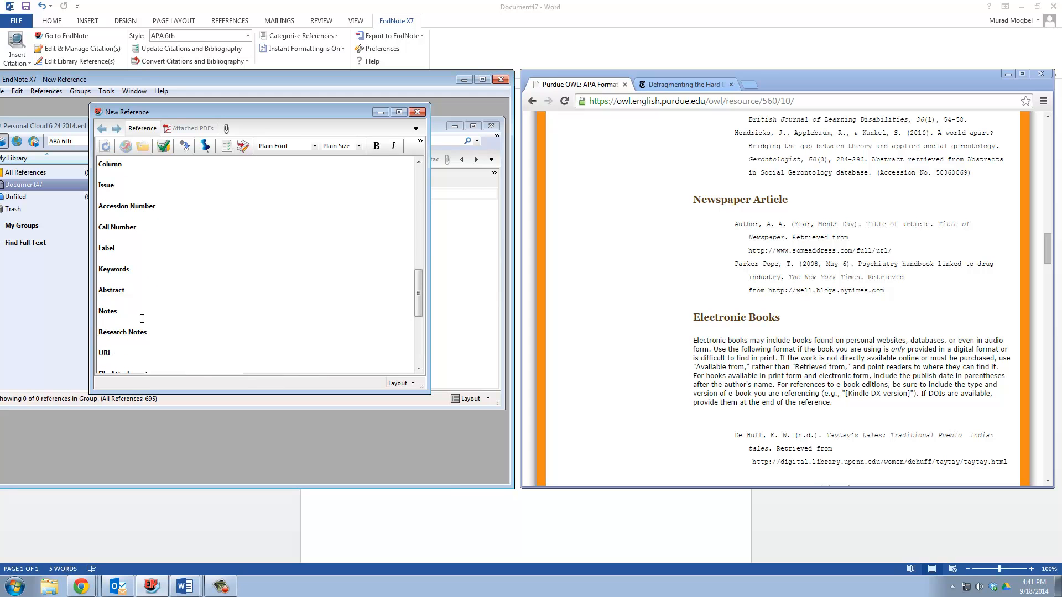
pyautogui.scroll(-2, 142, 319)
pyautogui.click(140, 322)
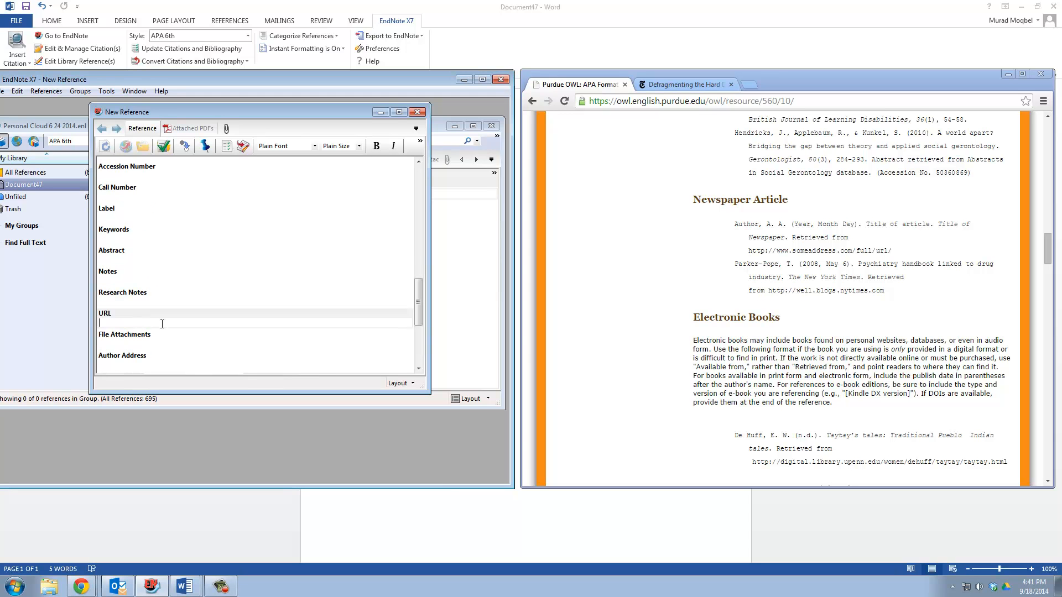
pyautogui.click(685, 84)
pyautogui.click(670, 101)
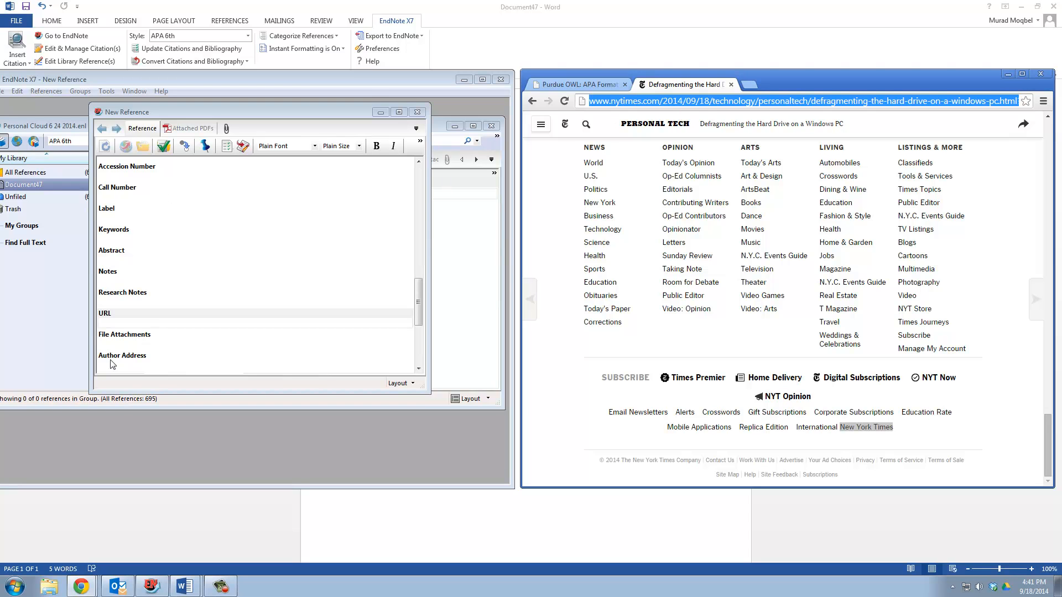
pyautogui.click(131, 322)
pyautogui.write('http://www.nytimes.com/2014/09/18/technology/personaltech/defragmenting-the-hard-drive-on-a-windows-pc.html?ref=todayspaper&_r=0')
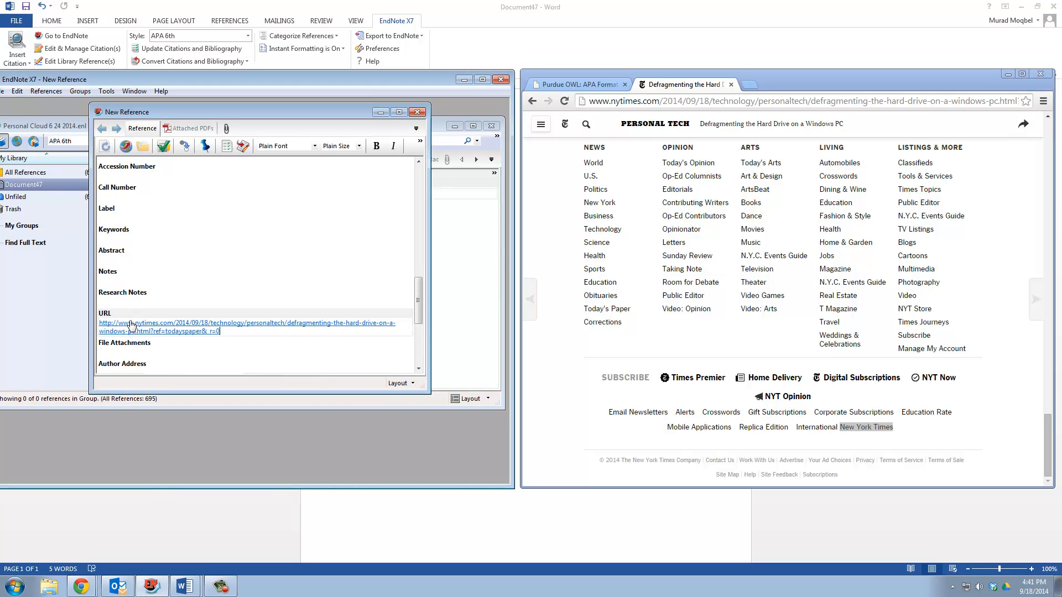
# Compare the reference's remaining fields with the APA newspaper format on Purdue OWL to find the one for the publication date
pyautogui.scroll(-1, 132, 324)
pyautogui.scroll(-1, 131, 324)
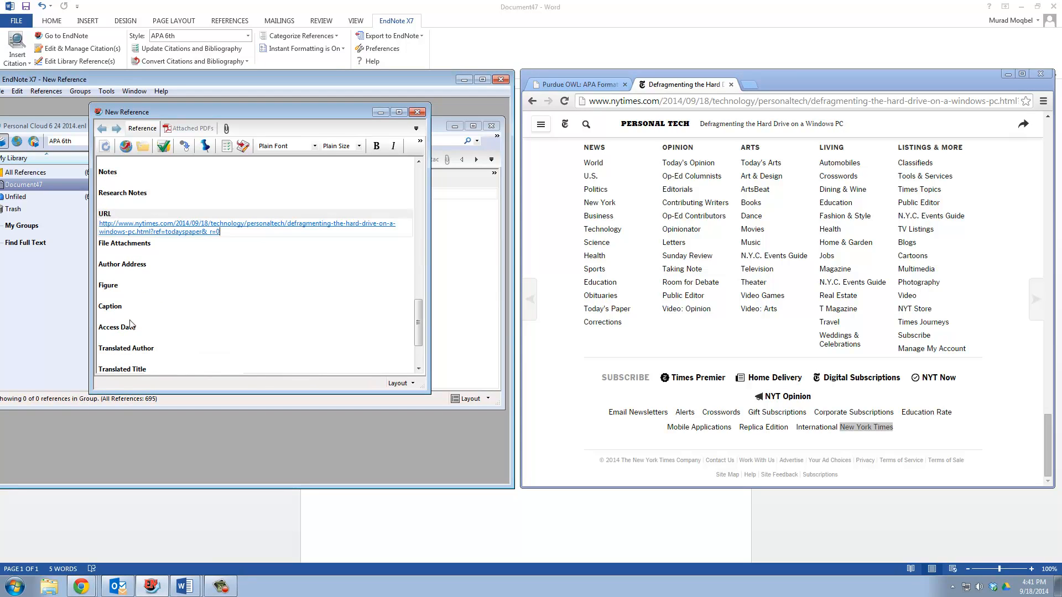
pyautogui.click(171, 335)
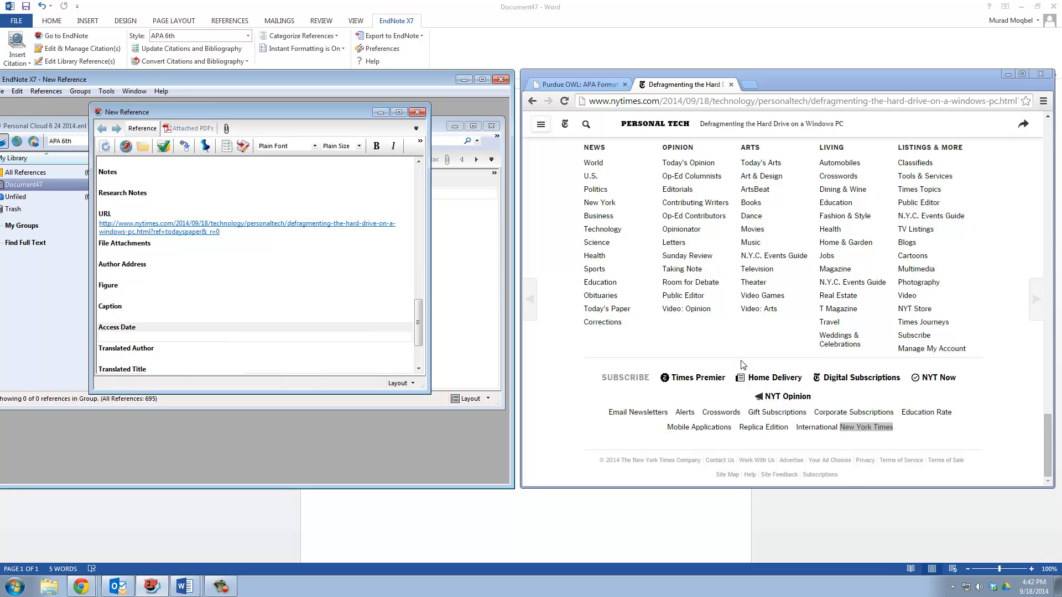
pyautogui.click(598, 85)
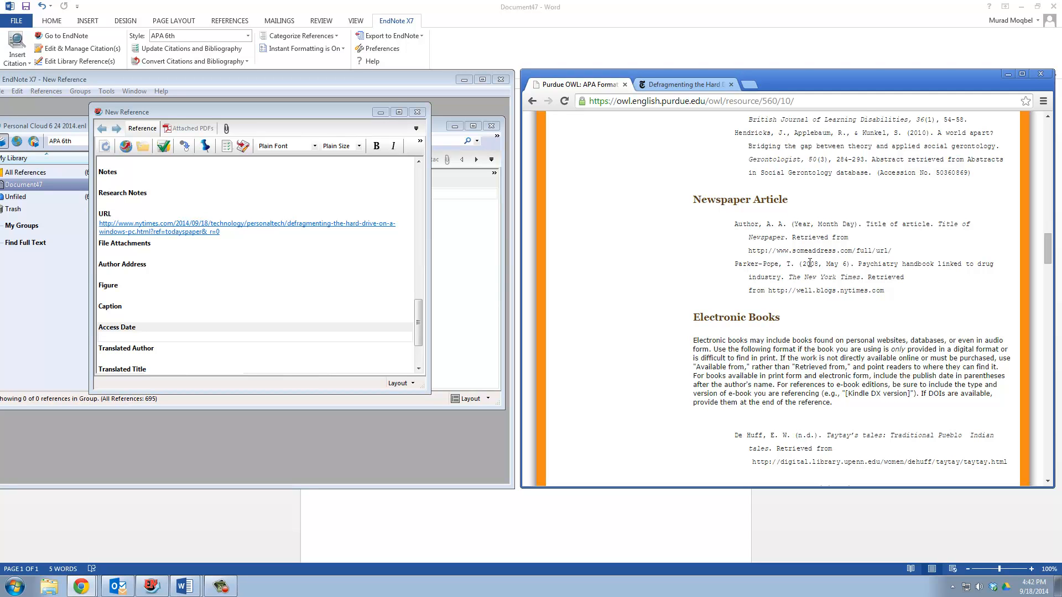
pyautogui.click(148, 311)
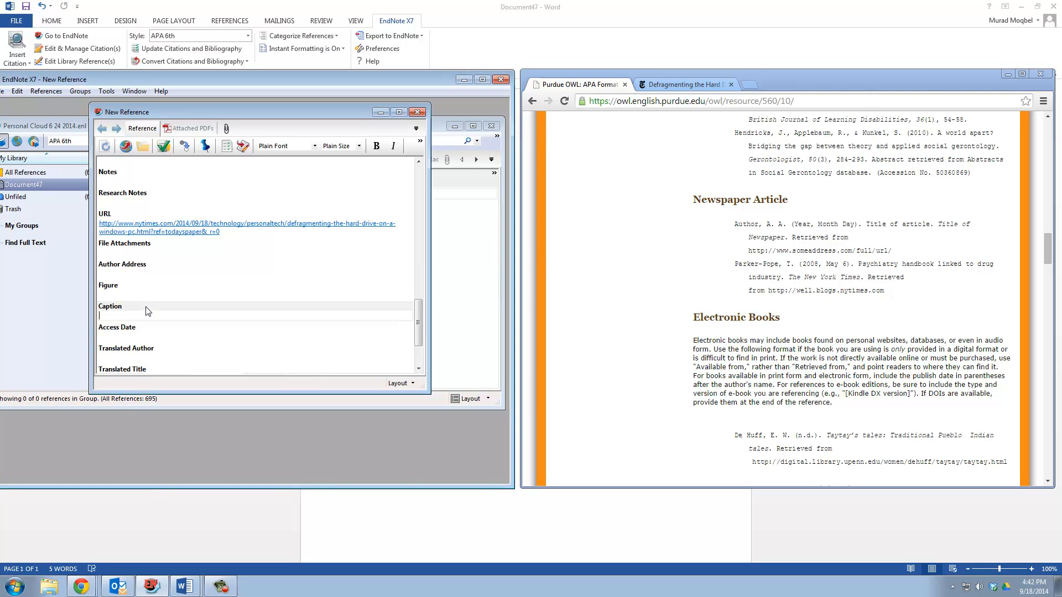
pyautogui.scroll(-4, 148, 311)
pyautogui.scroll(6, 148, 312)
pyautogui.scroll(3, 147, 310)
pyautogui.scroll(1, 122, 254)
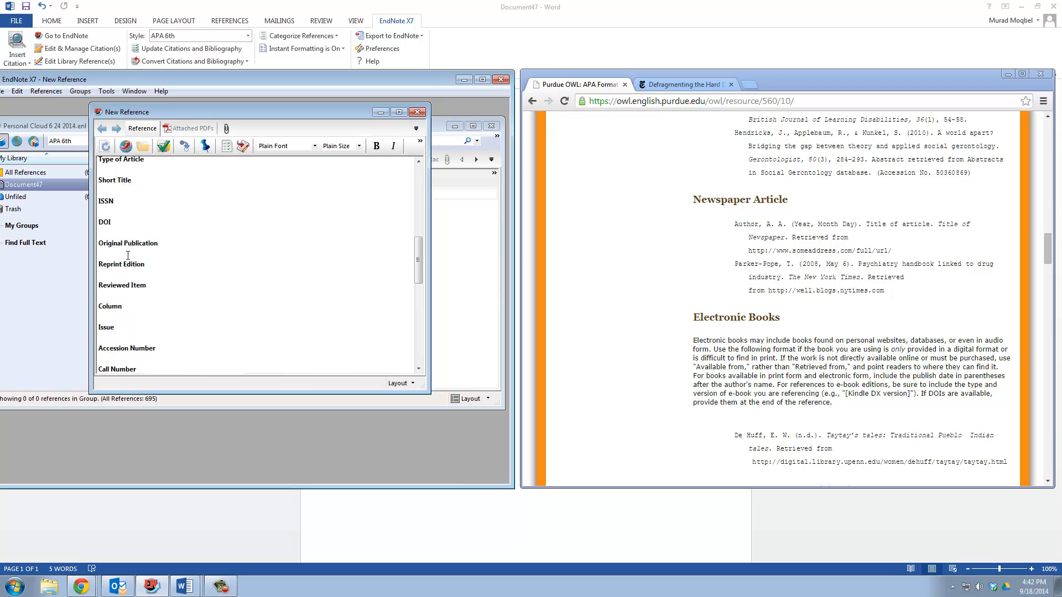
pyautogui.scroll(1, 130, 254)
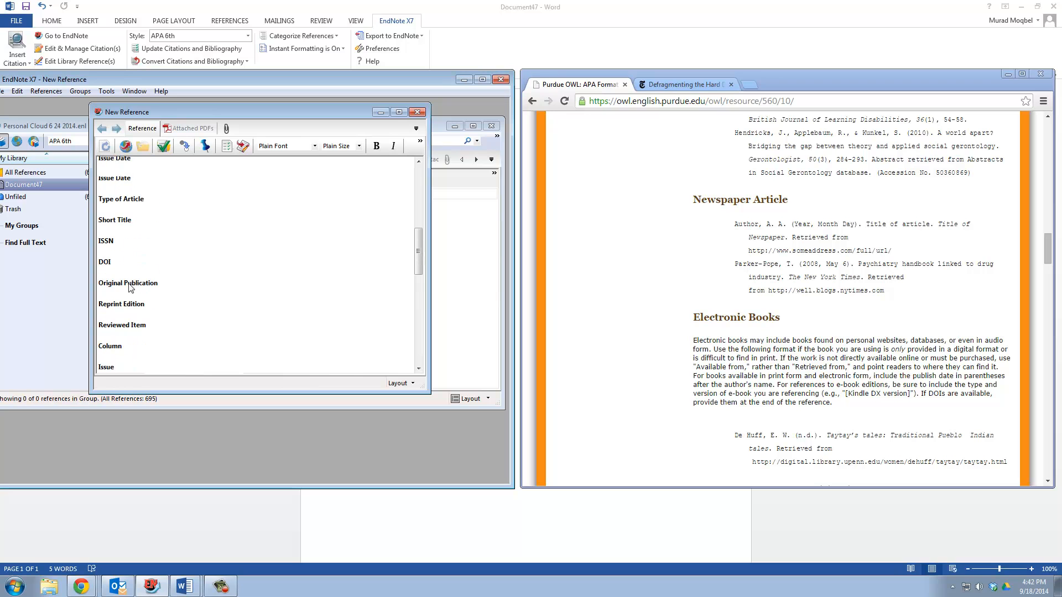
pyautogui.scroll(1, 136, 213)
# Set the reference's issue date to "Sept 17", following the publication date on the New York Times article page
pyautogui.click(124, 205)
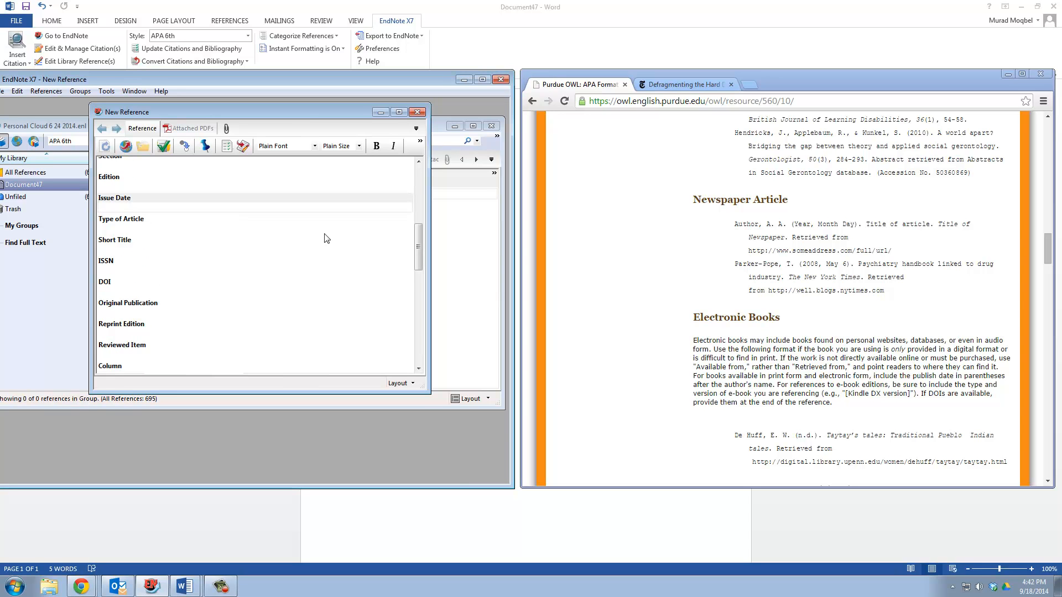
pyautogui.click(663, 84)
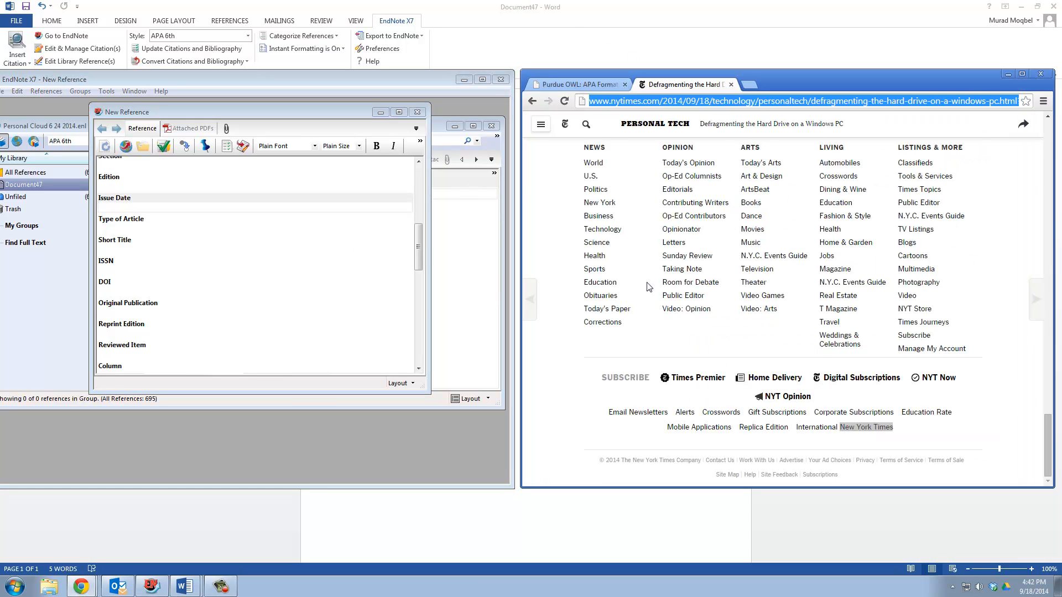
pyautogui.moveTo(1050, 422); pyautogui.dragTo(1049, 166)
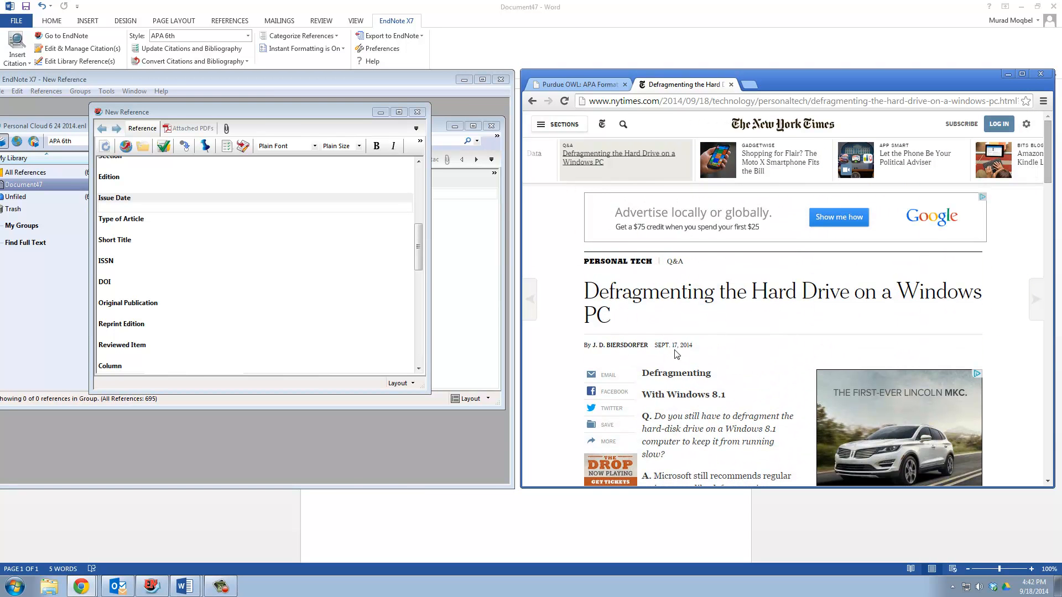
pyautogui.click(125, 207)
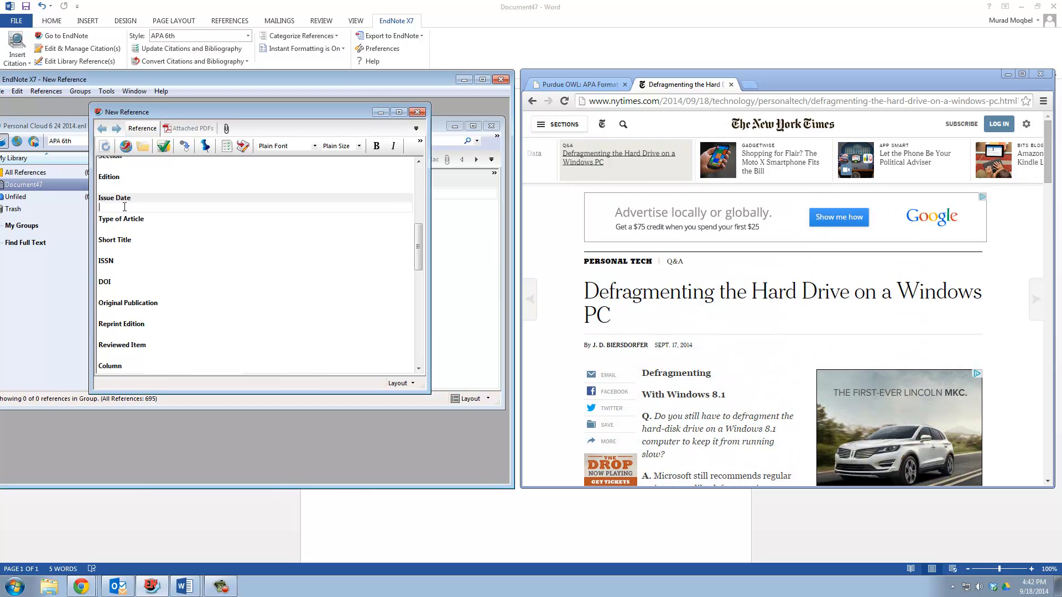
pyautogui.write('Sept 17')
# Review the start of the new newspaper article reference, close it and save its changes to the library
pyautogui.moveTo(419, 244); pyautogui.dragTo(419, 177)
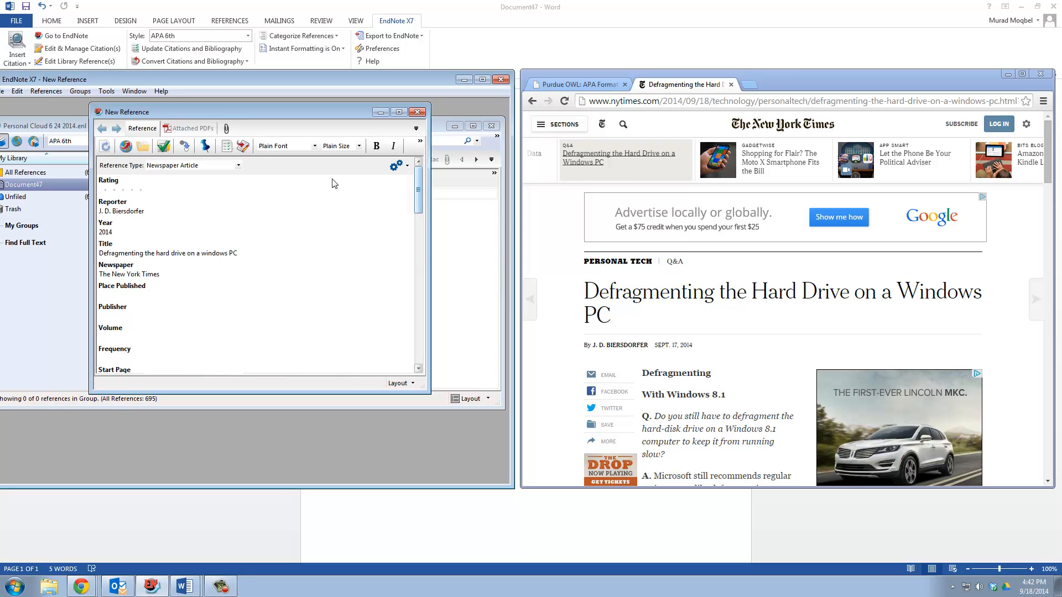
pyautogui.click(418, 114)
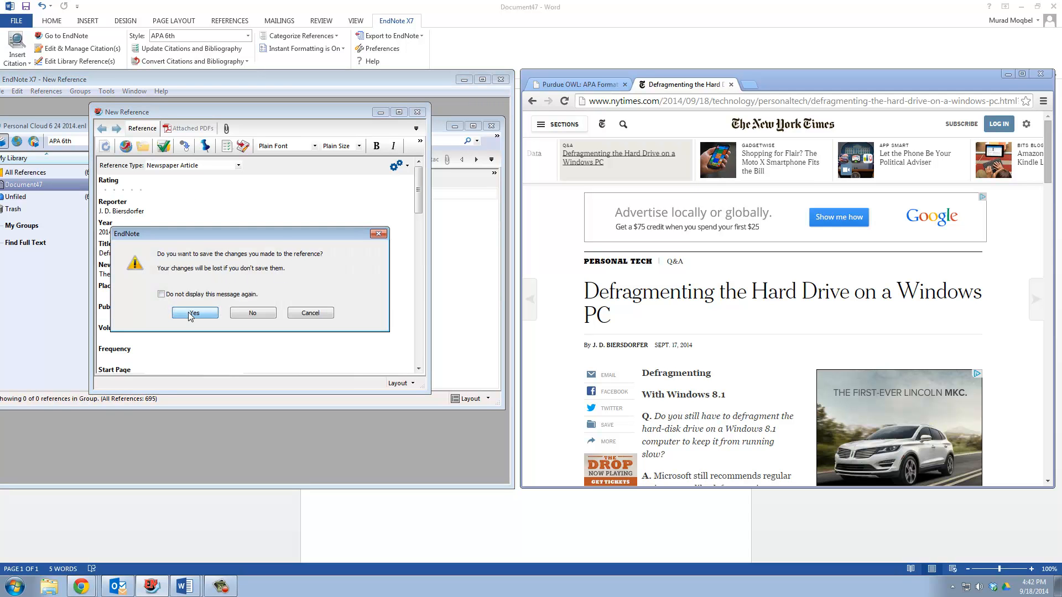
pyautogui.click(192, 313)
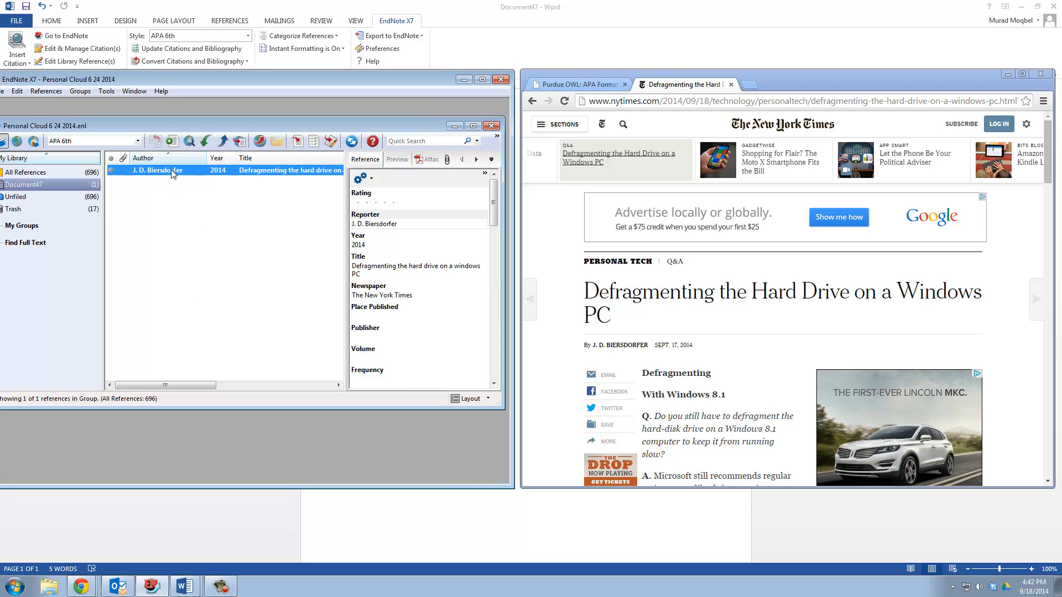
# Switch to the Word document and insert the selected EndNote reference as a citation after "An interesting article written by"
pyautogui.click(387, 523)
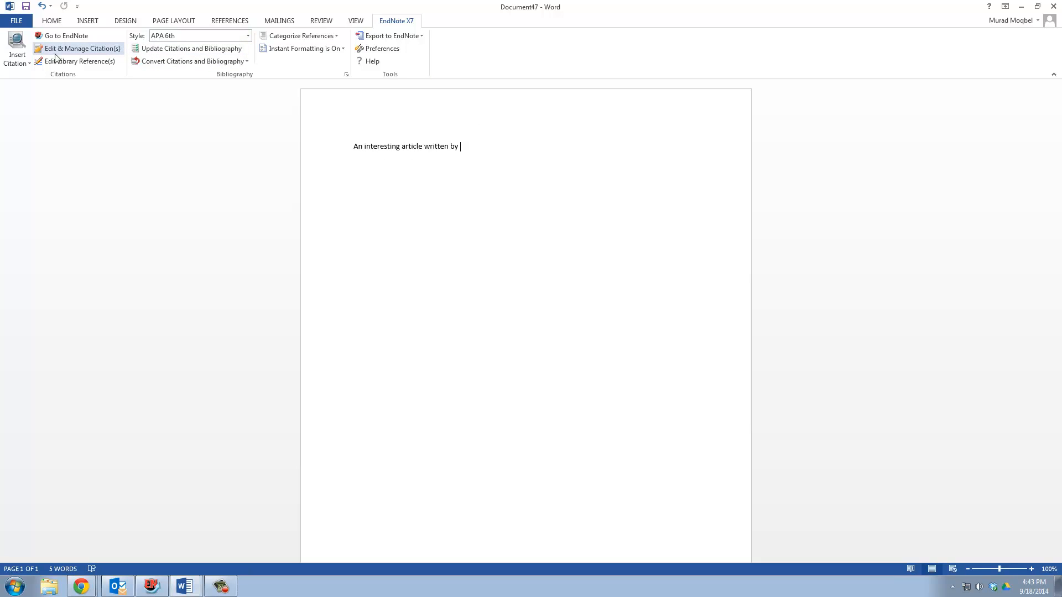
pyautogui.click(29, 63)
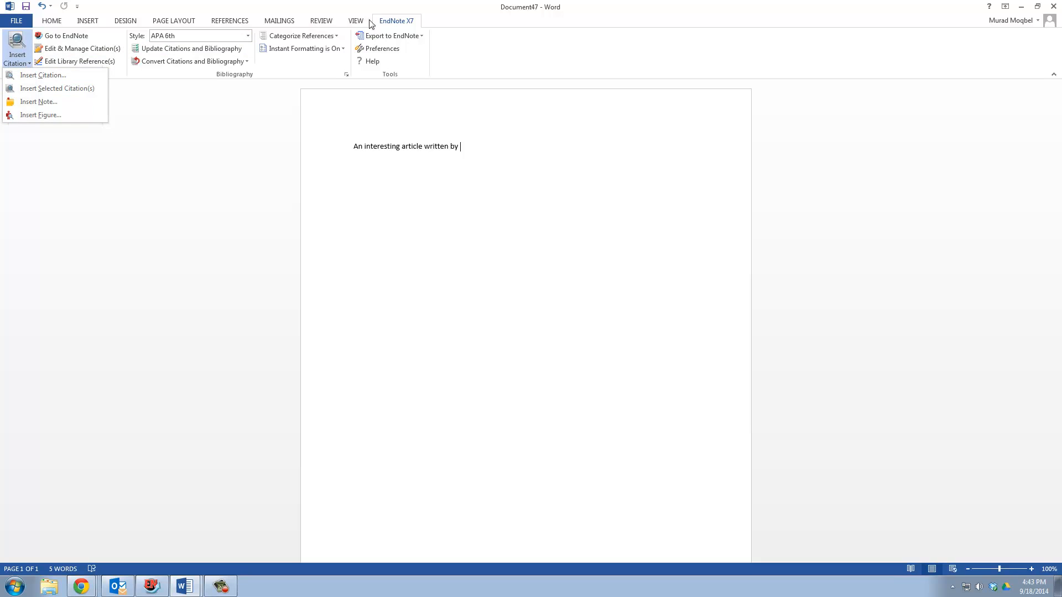
pyautogui.click(30, 90)
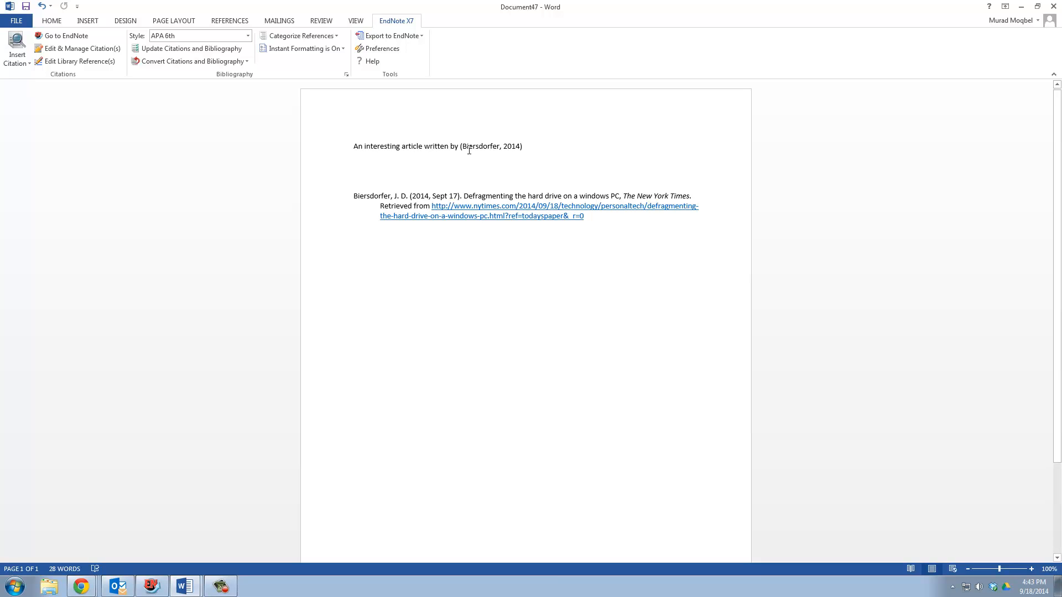
# Change the format of the inserted in-text citation to Display as: Author (Year)
pyautogui.click(530, 146)
pyautogui.rightClick(489, 147)
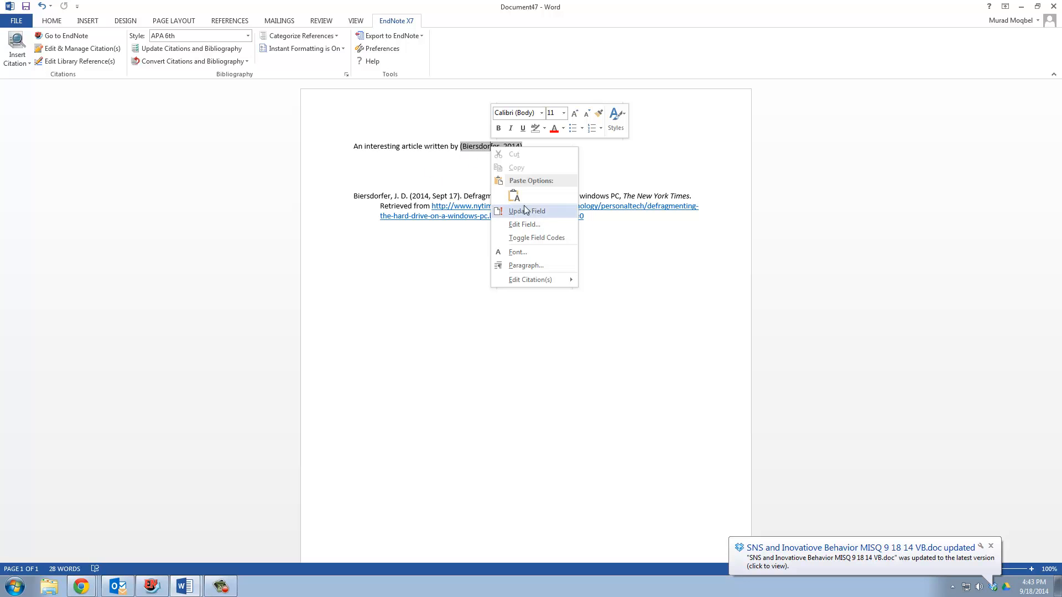
pyautogui.moveTo(556, 280)
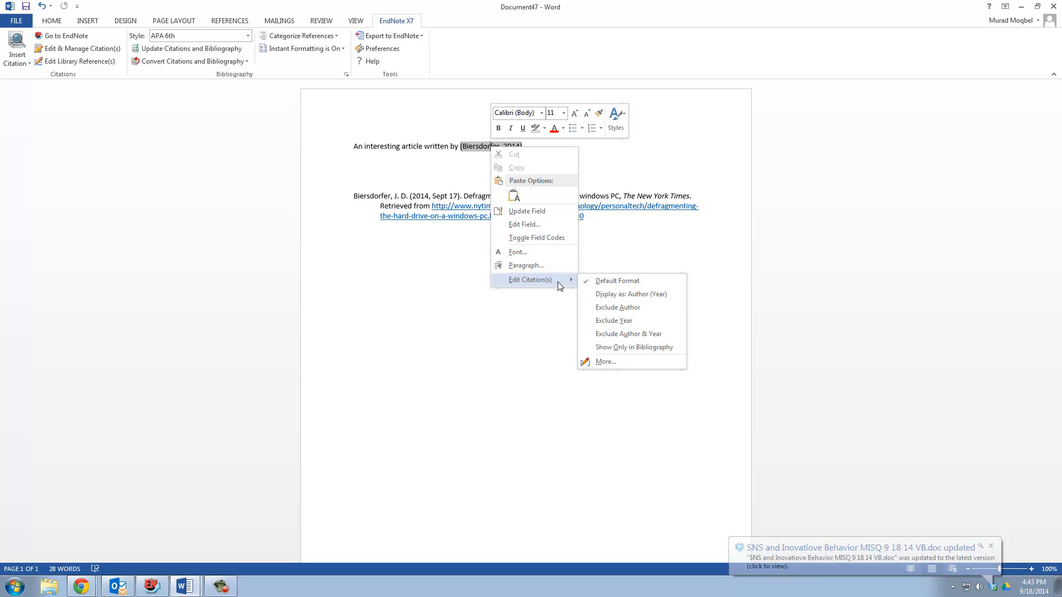
pyautogui.click(619, 296)
# Continue the sentence after the citation with "talks about ..."
pyautogui.click(552, 151)
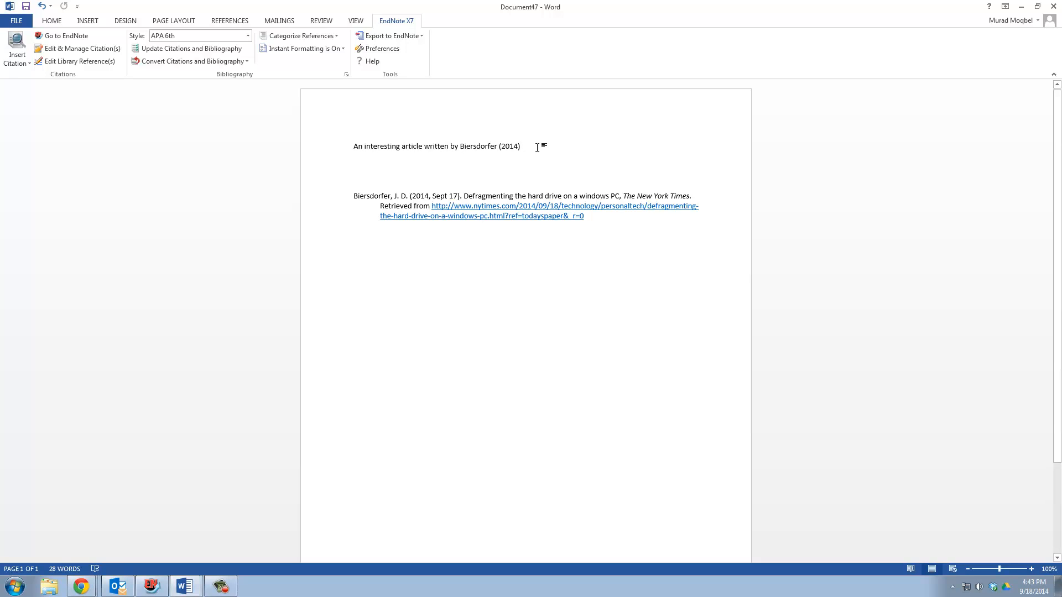
pyautogui.write('talk')
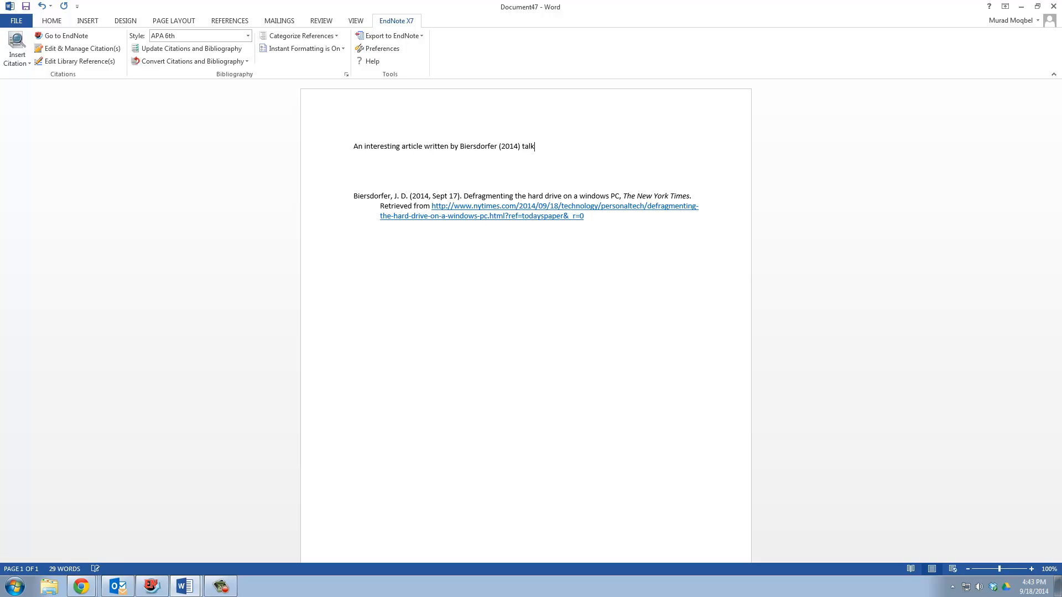
pyautogui.write('s about ...')
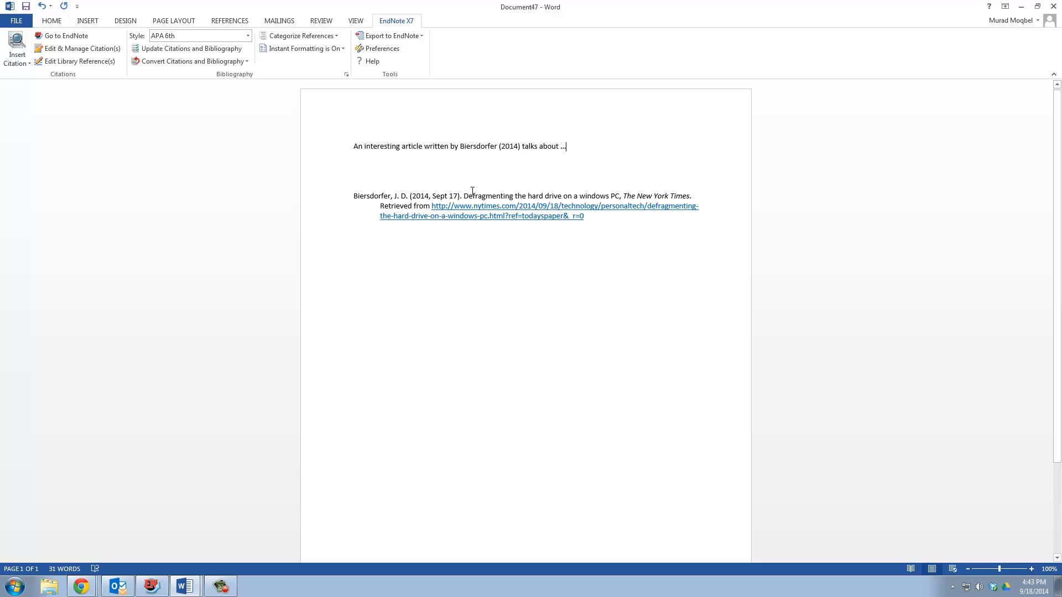
pyautogui.moveTo(355, 195)
pyautogui.mouseDown()
pyautogui.moveTo(682, 198)
pyautogui.moveTo(679, 216)
pyautogui.mouseUp()
pyautogui.click(640, 227)
pyautogui.click(222, 588)
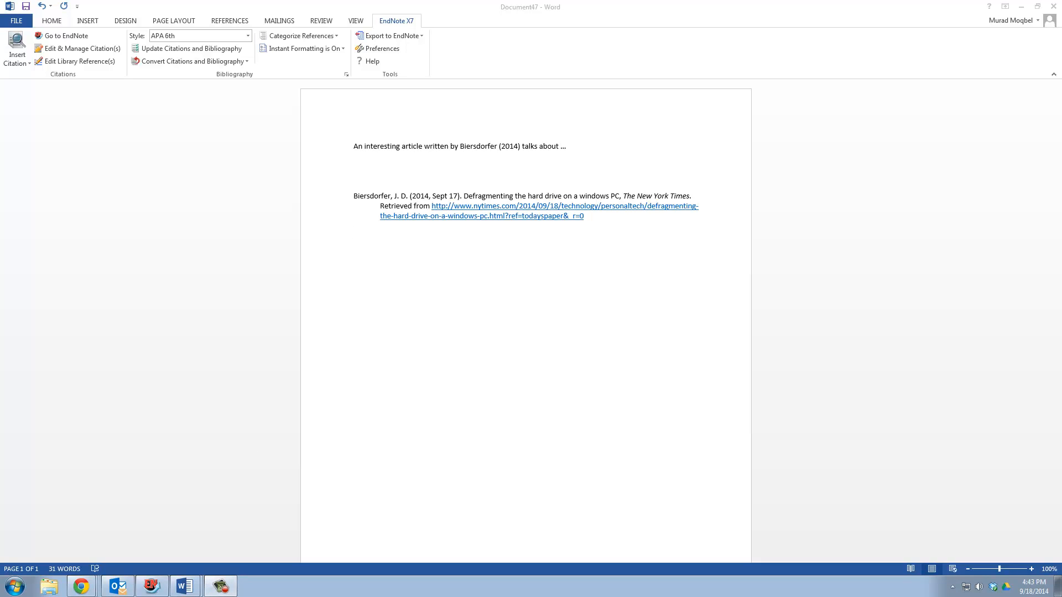